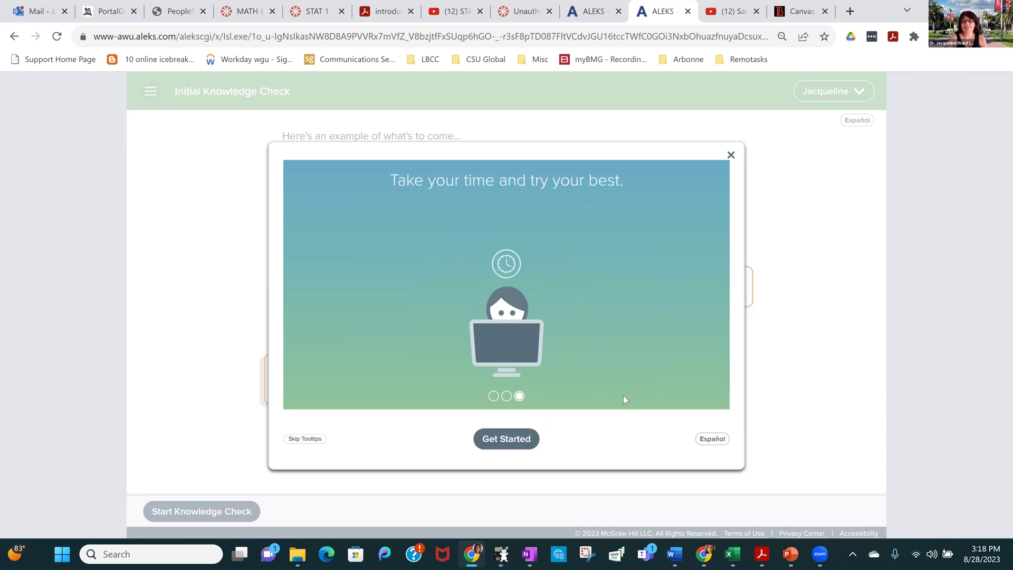
Step: Finish the introduction slides and start the Initial Knowledge Check
left_click(602, 413)
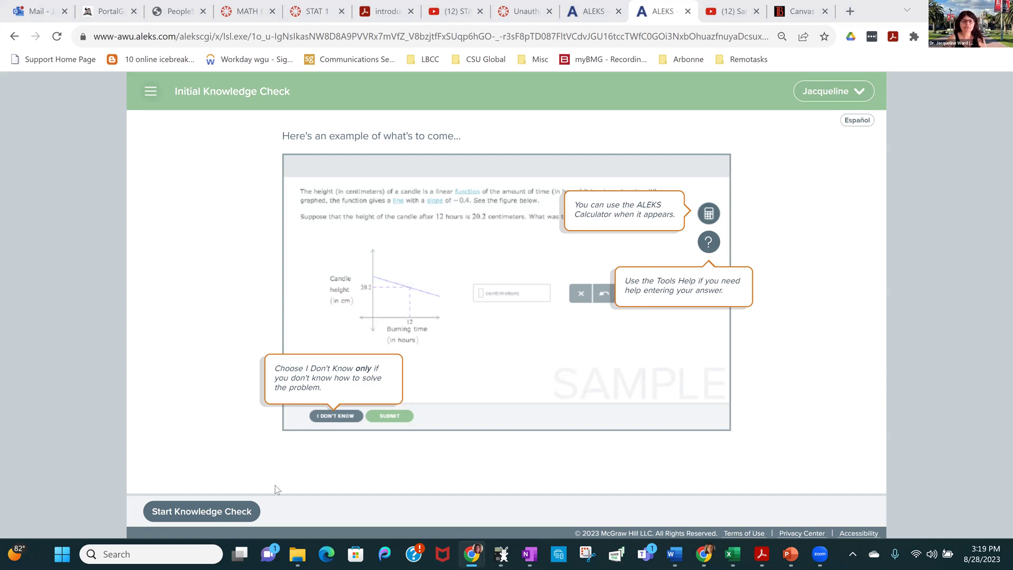
key("Return")
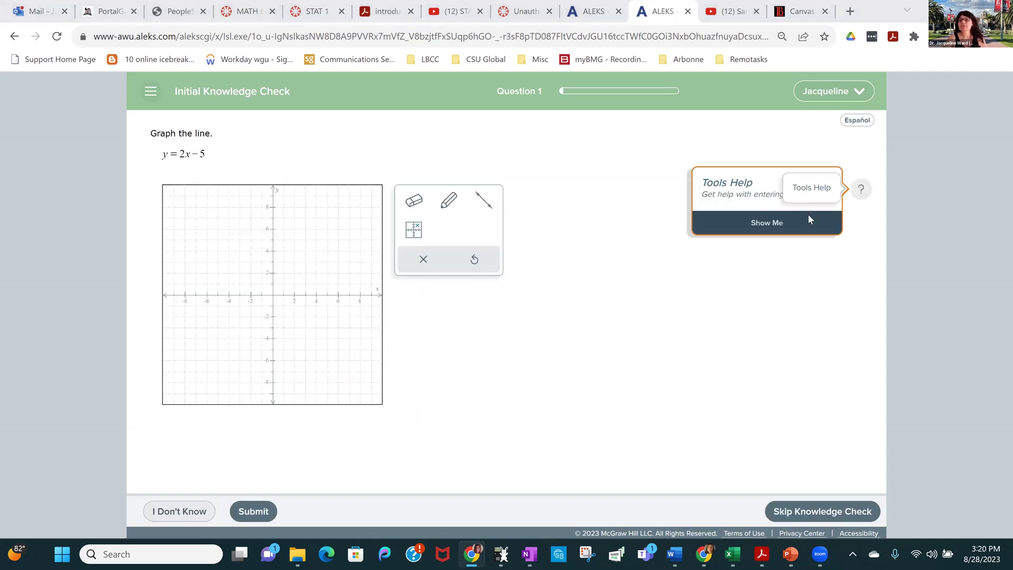
Step: Go through the tool tutorials for plotting a point and drawing a line, and return to the graphing question
left_click(768, 231)
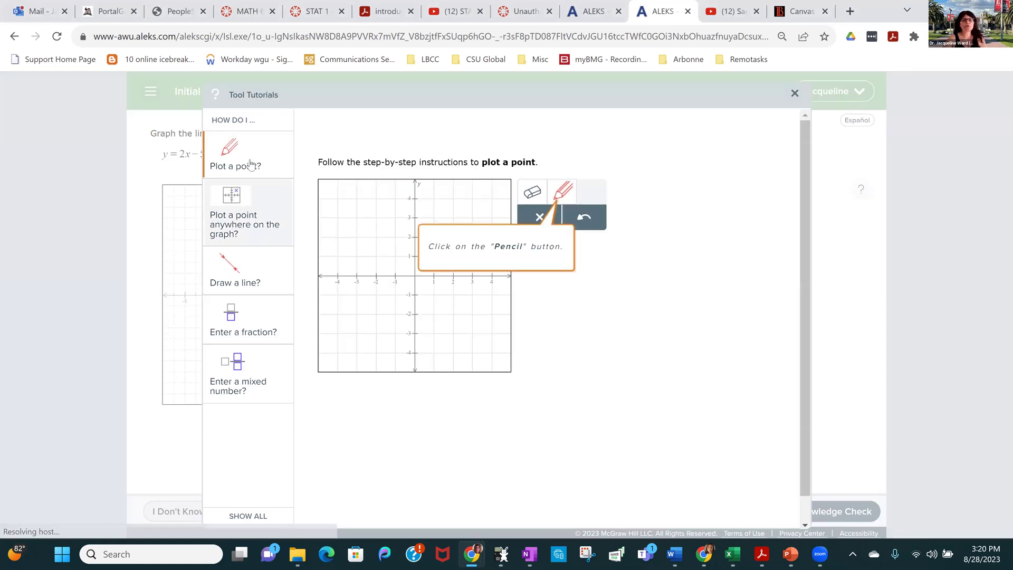
left_click(232, 153)
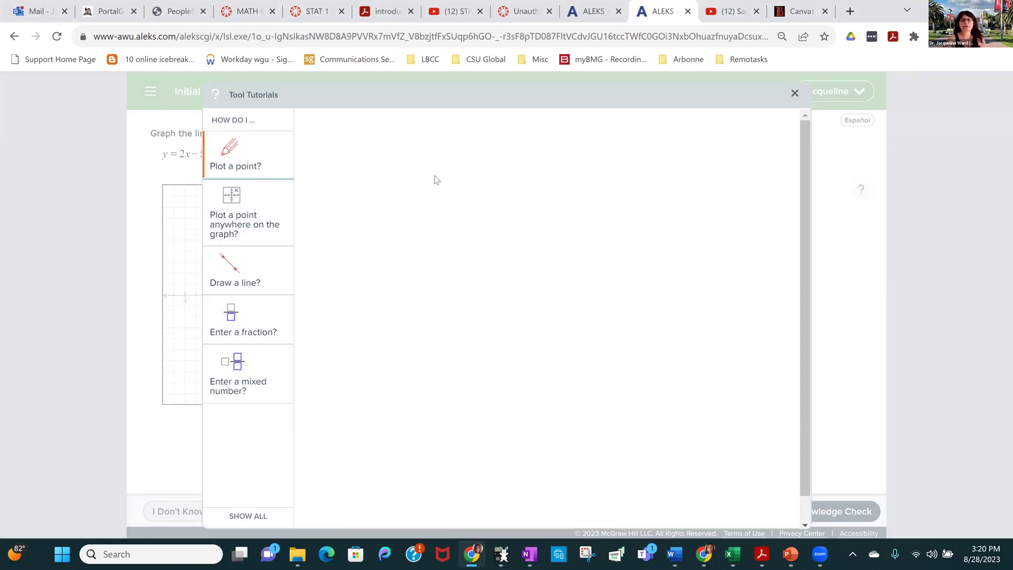
left_click(227, 267)
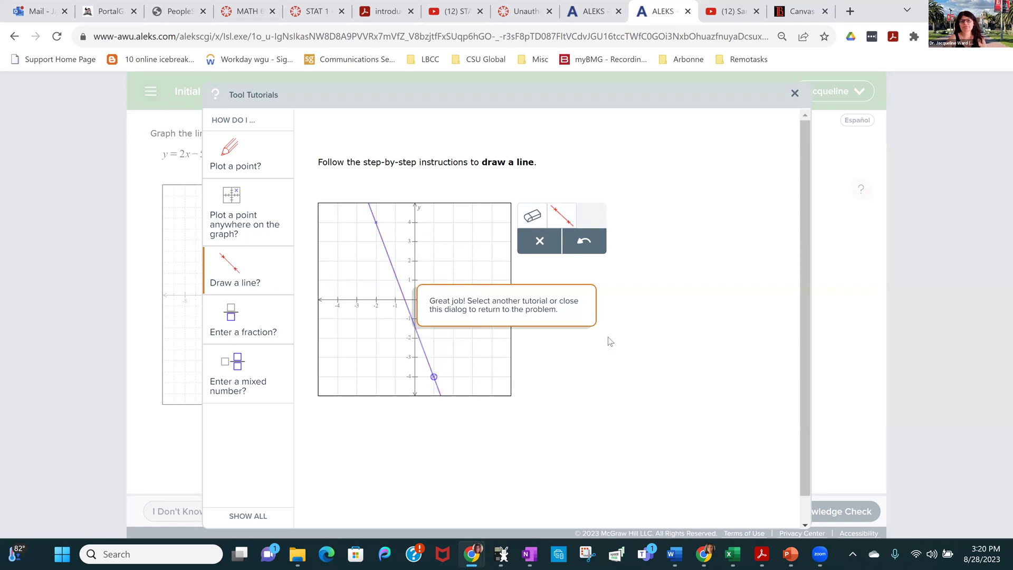
left_click(794, 94)
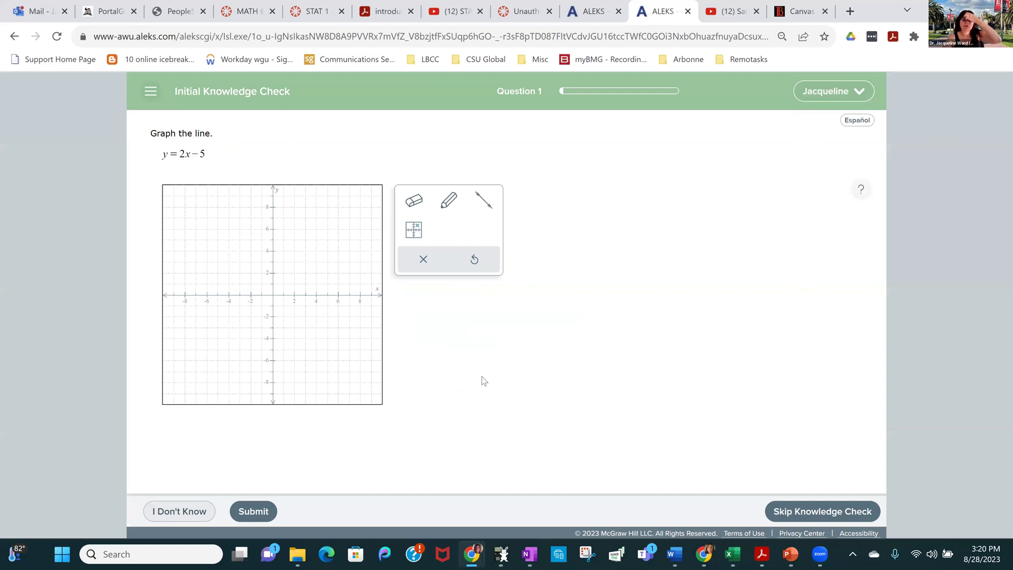
Step: Skip the Initial Knowledge Check, choosing Little Knowledge of Introduction to Statistics as the assumed performance
left_click(795, 513)
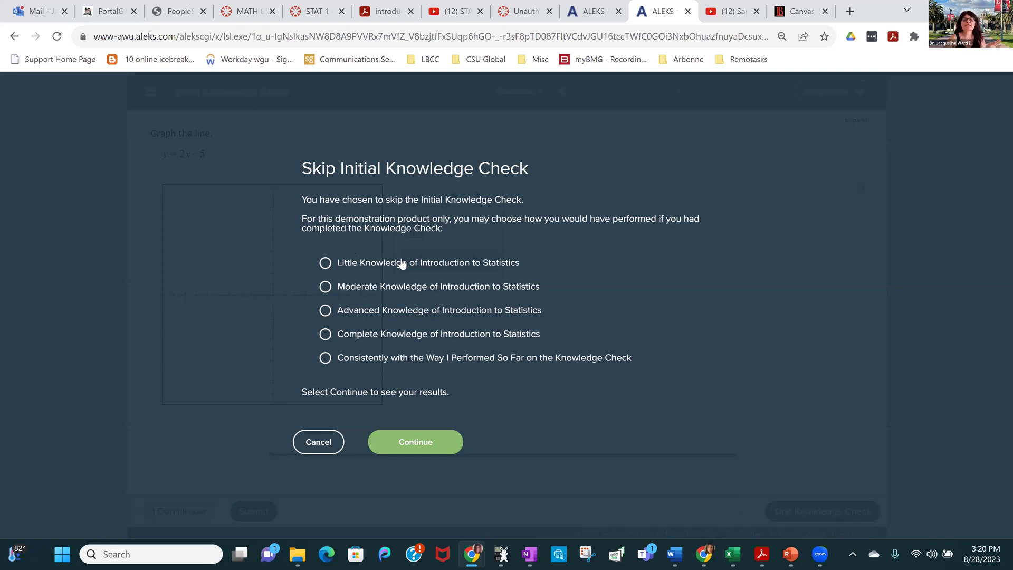
left_click(325, 264)
left_click(448, 430)
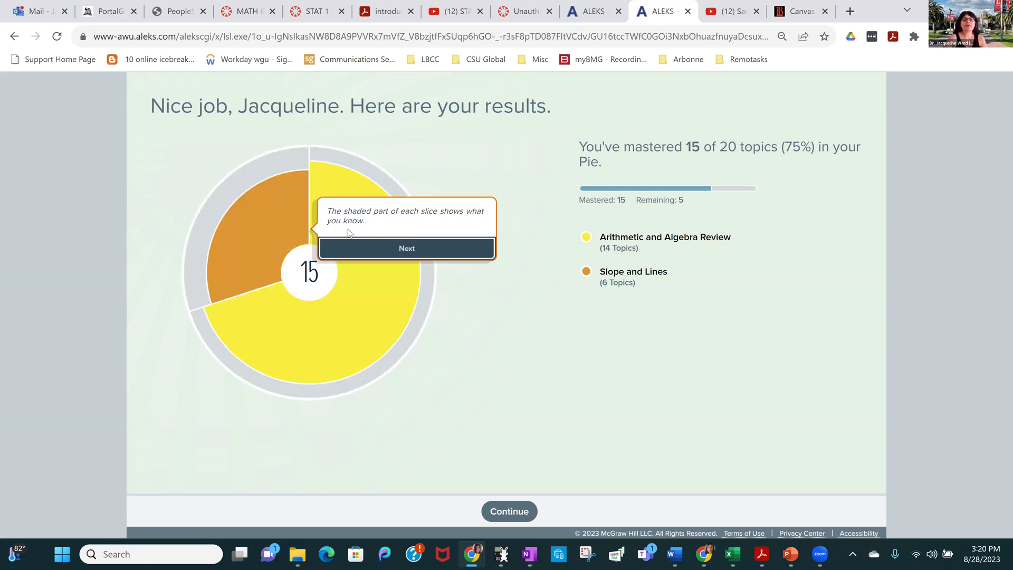
Step: Go through the tips on the results pie and continue to the class home page
left_click(387, 254)
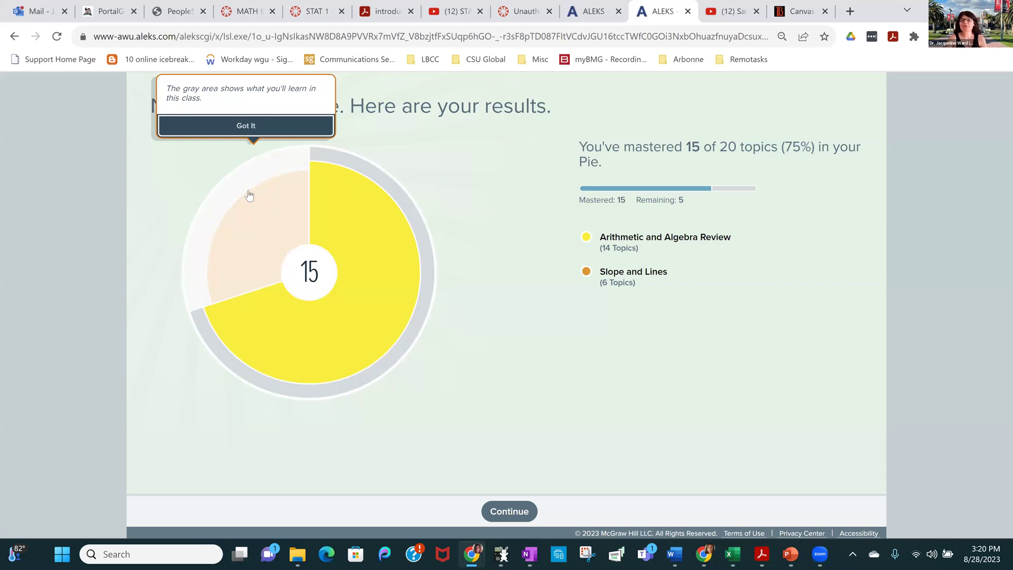
left_click(261, 130)
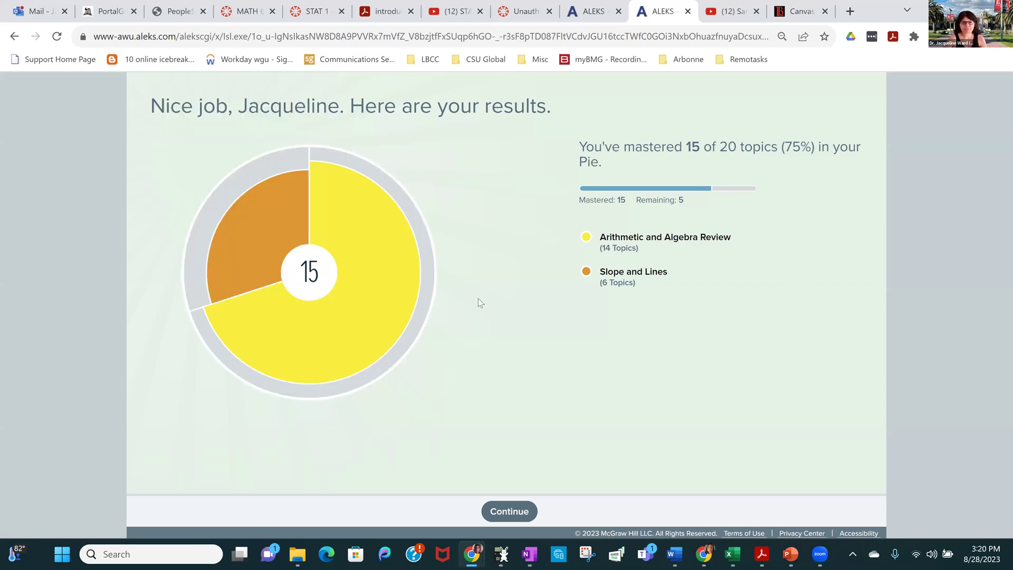
left_click(505, 512)
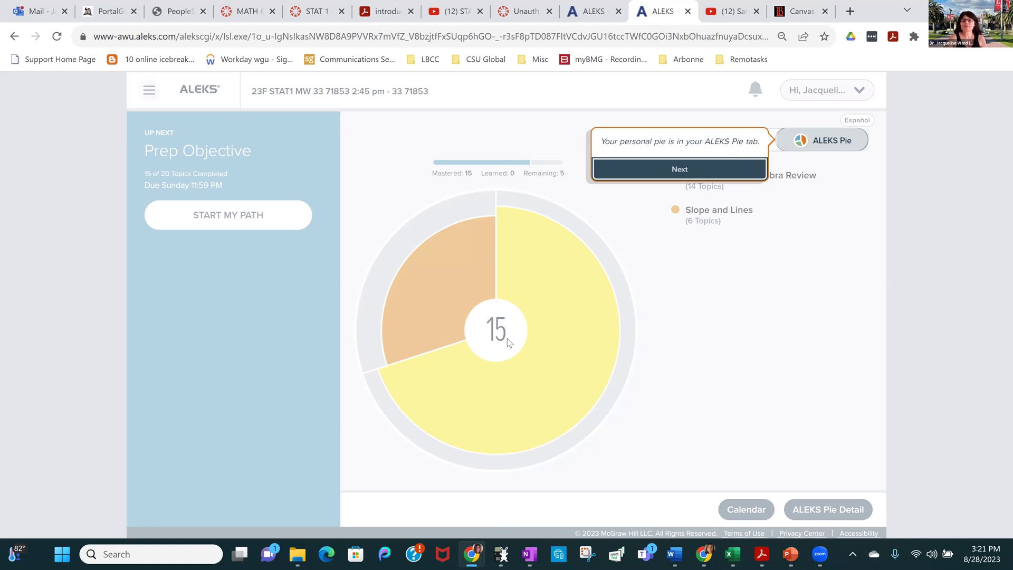
Step: Examine the Arithmetic and Algebra Review and Slope and Lines slices of the ALEKS Pie
left_click(670, 171)
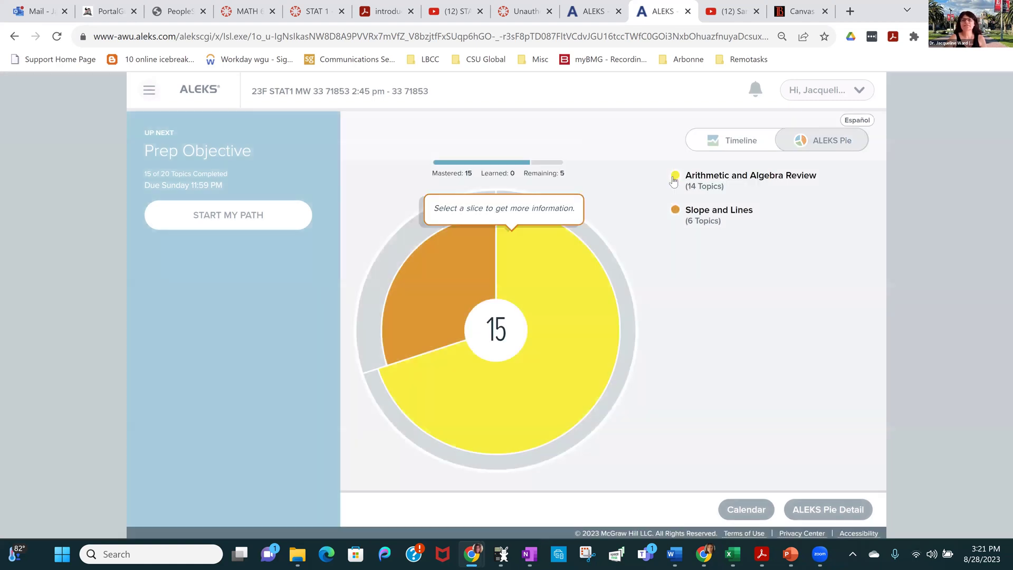
left_click(532, 287)
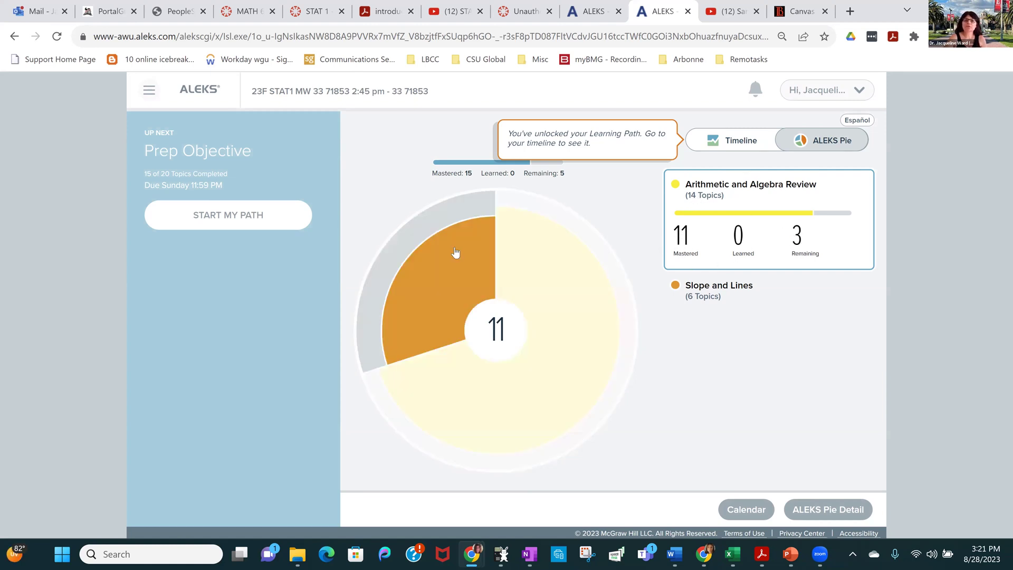
mouse_move(454, 256)
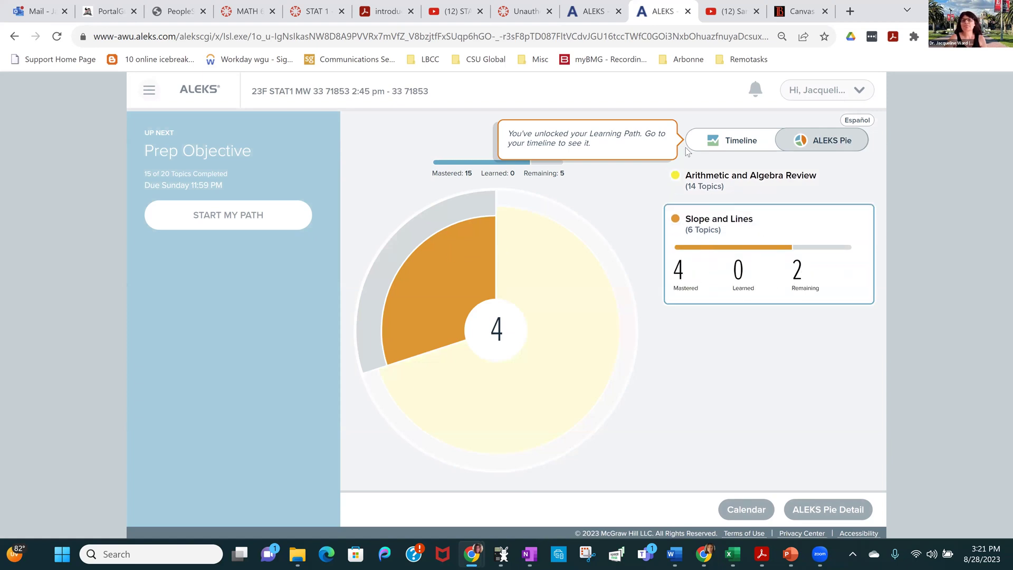
Step: Show the Timeline, dismiss the weekly milestones tip, and start the learning path for the Prep Objective
left_click(744, 146)
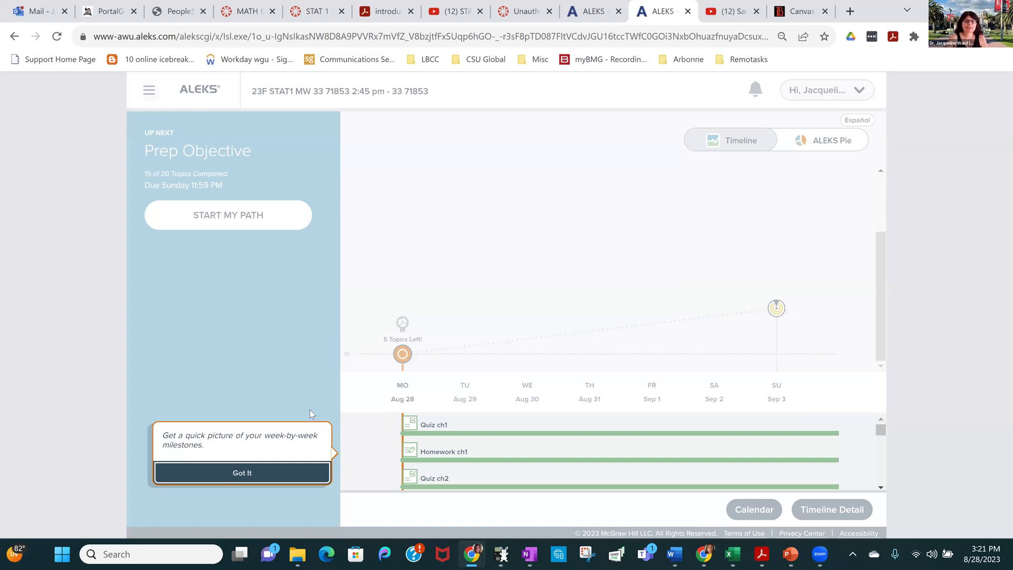
left_click(247, 480)
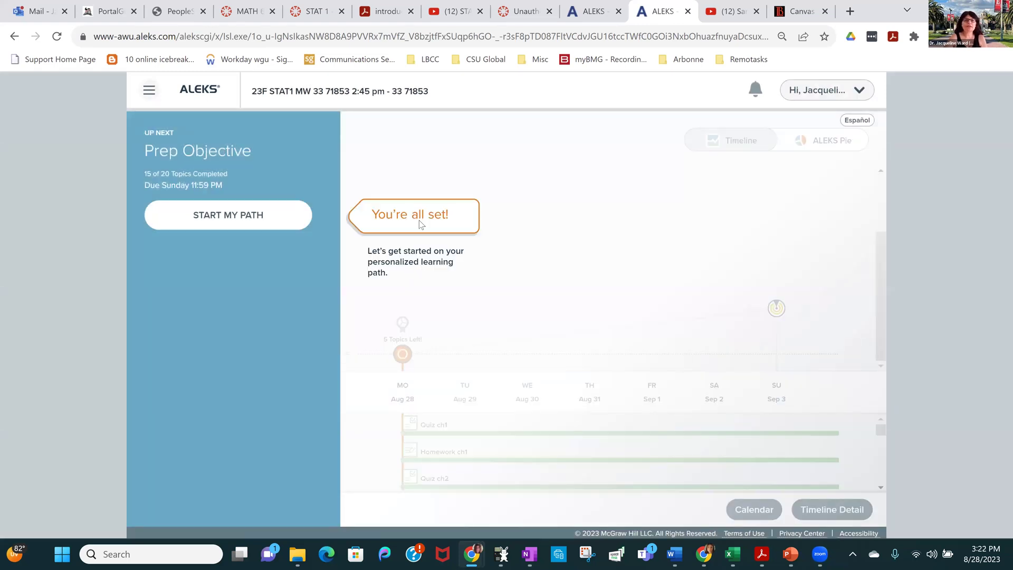
left_click(216, 222)
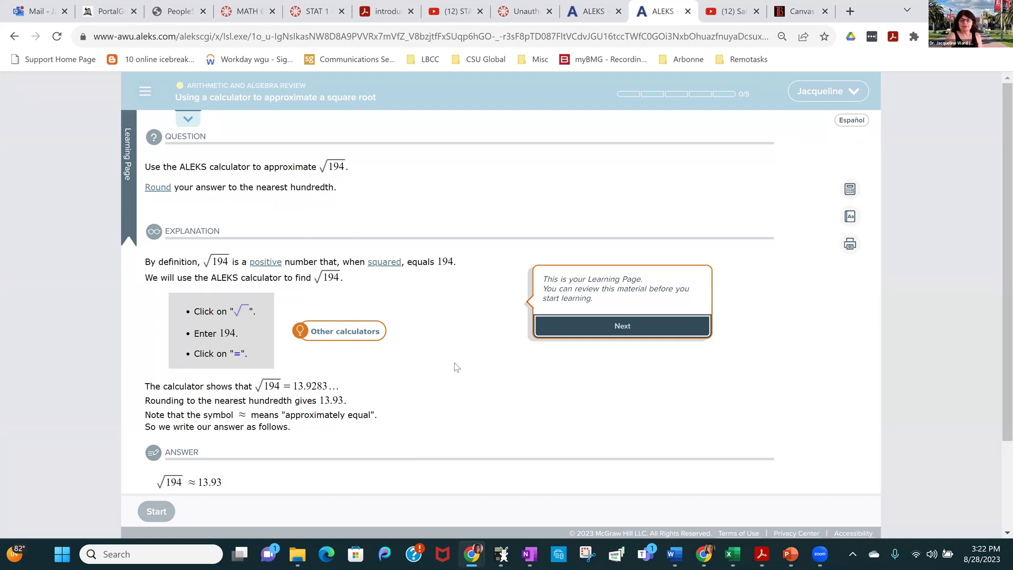
Step: Switch to Acrobat to check the Prep Objective's due date in the STAT1 71853 schedule PDF, and return to ALEKS
mouse_move(795, 549)
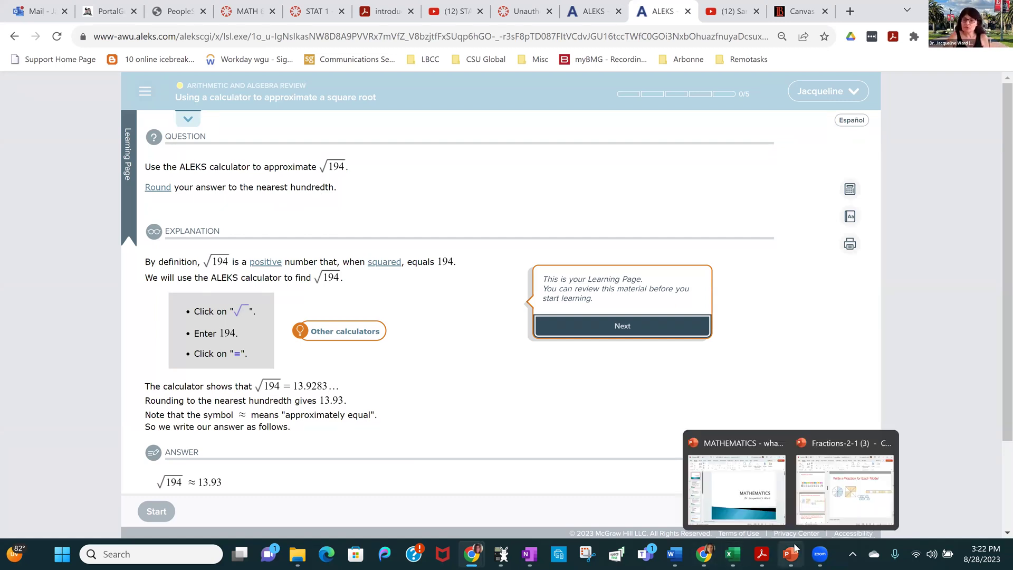
mouse_move(764, 557)
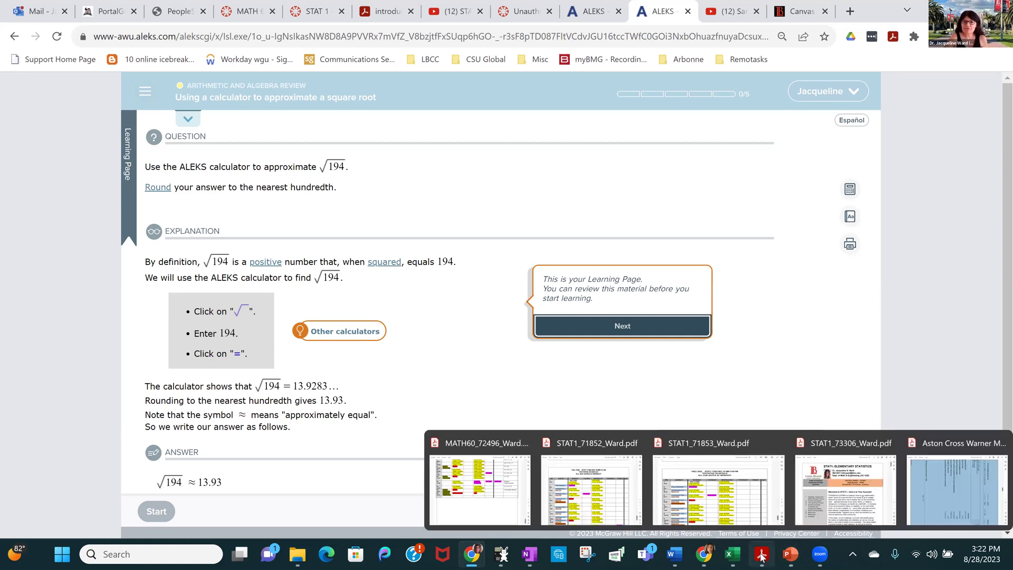
left_click(728, 502)
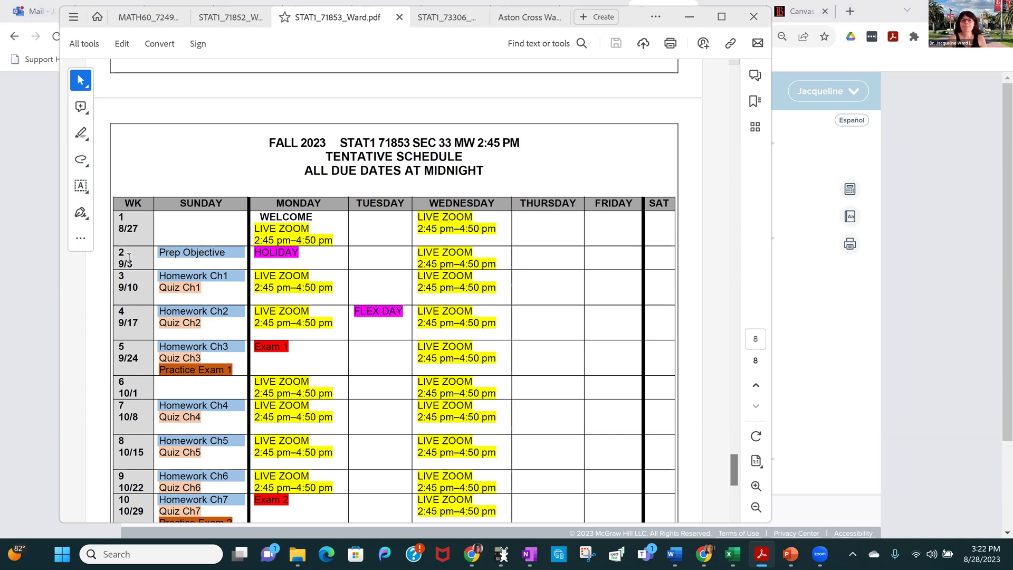
left_click(689, 20)
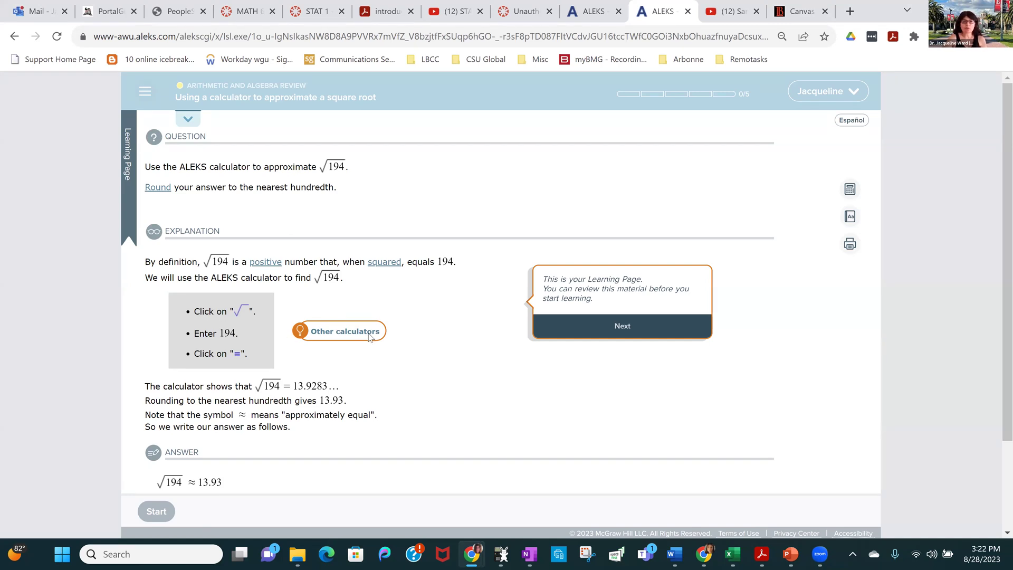
Step: Dismiss the Learning Page tips and start the topic on using a calculator to approximate a square root
left_click(615, 326)
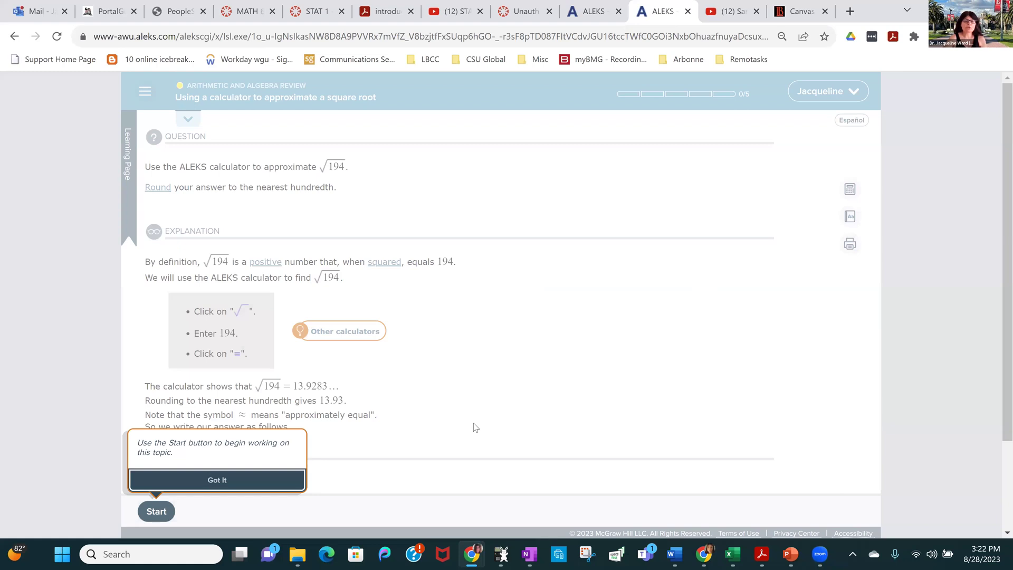
left_click(217, 479)
left_click(158, 512)
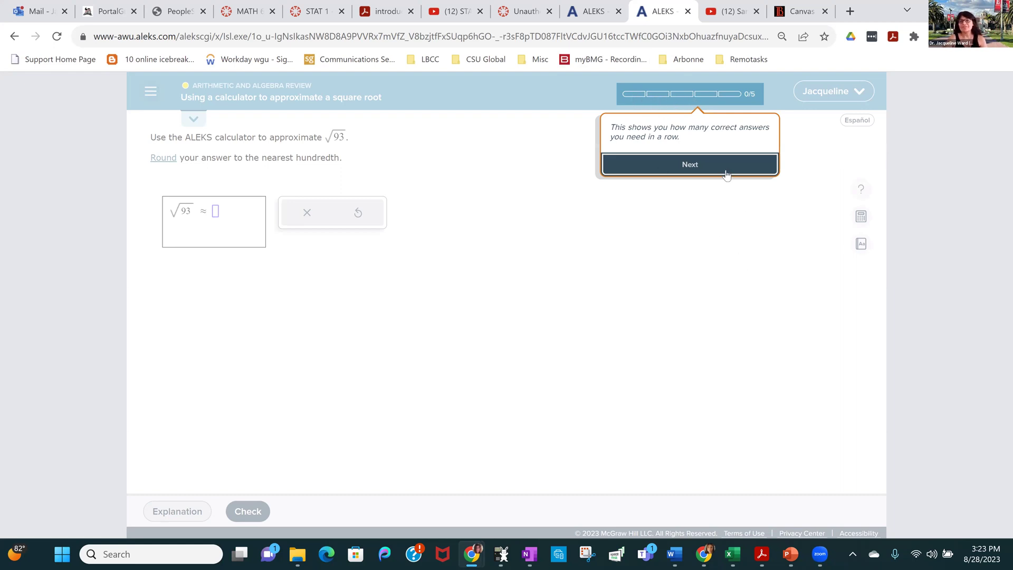
Step: Dismiss the practice page tips and open the explanation for approximating √93
left_click(710, 170)
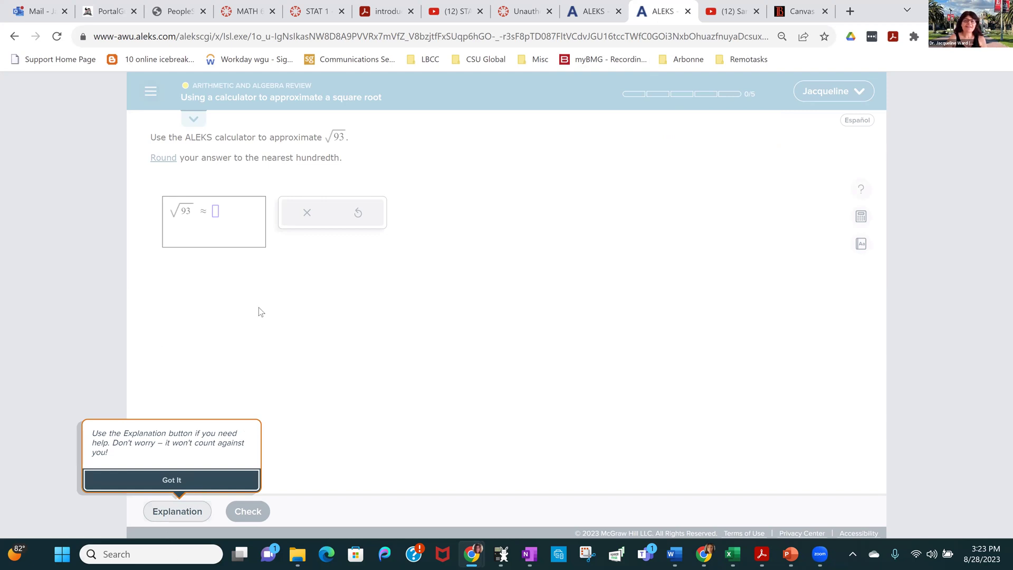
left_click(170, 493)
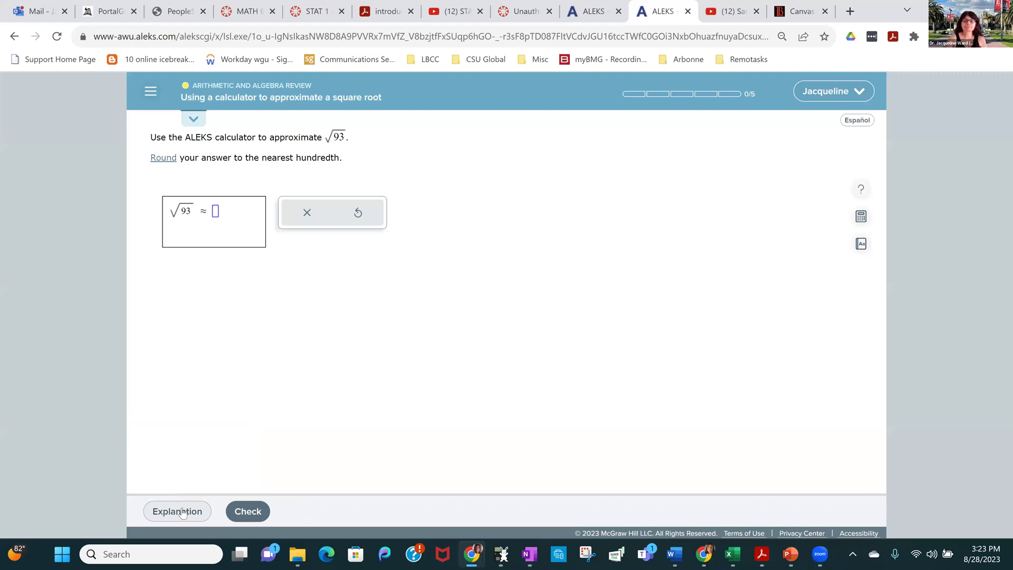
left_click(166, 510)
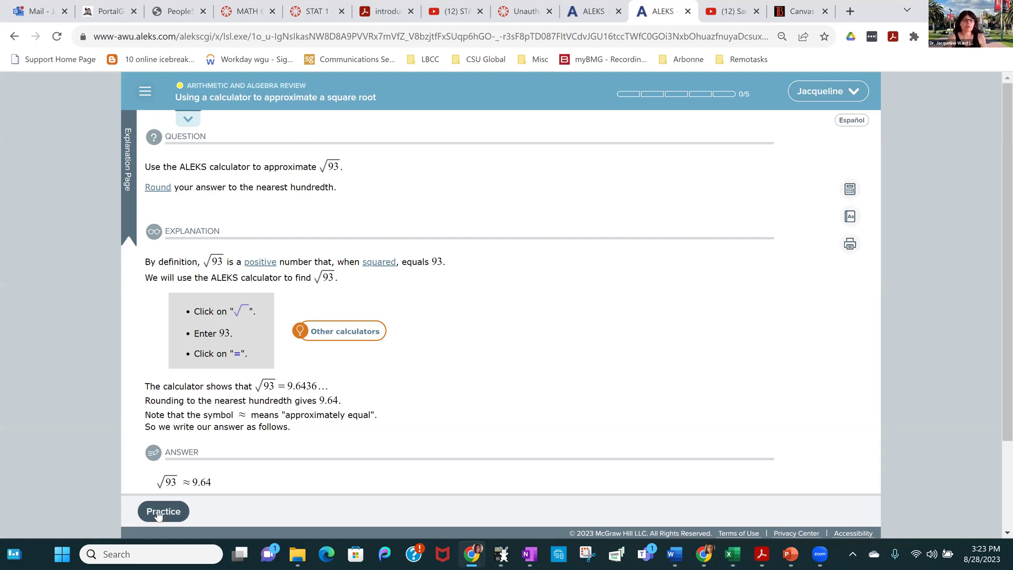
Step: Leave the square root topic and return to the class home page
left_click(145, 92)
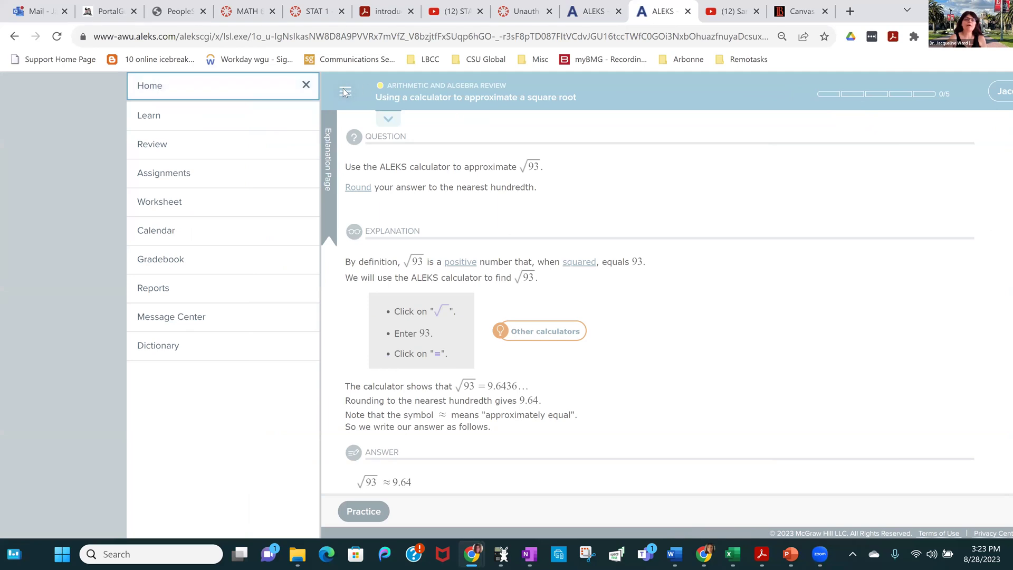
left_click(145, 86)
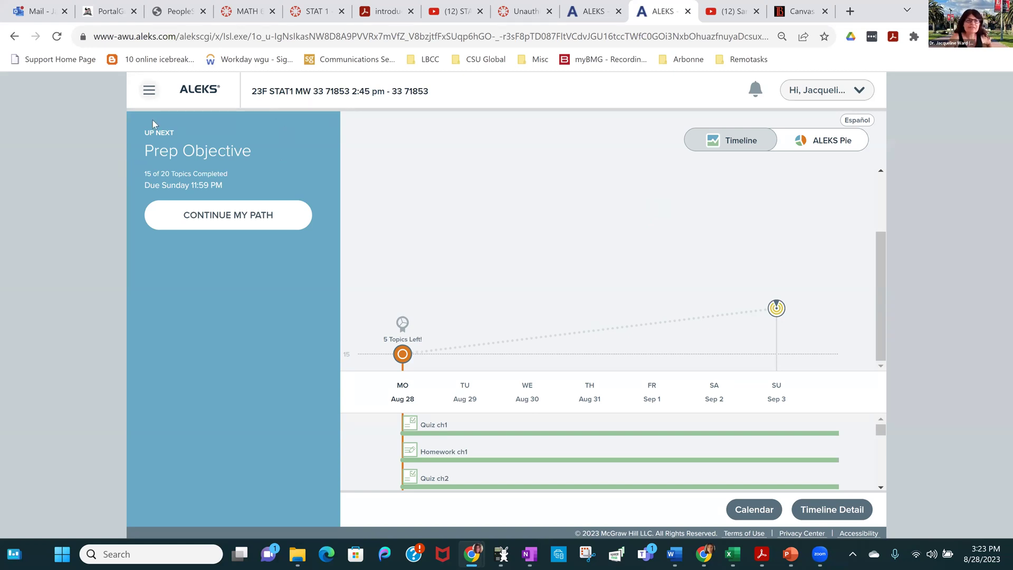
Step: Open the Assignments list and review the due dates and attempts of the quizzes, homework and practice exams
left_click(149, 93)
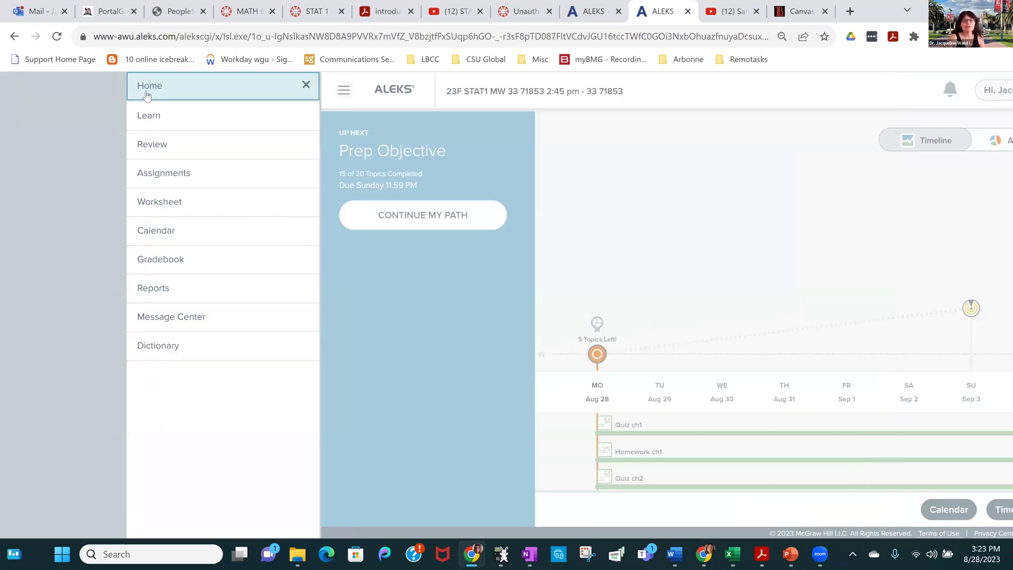
left_click(157, 173)
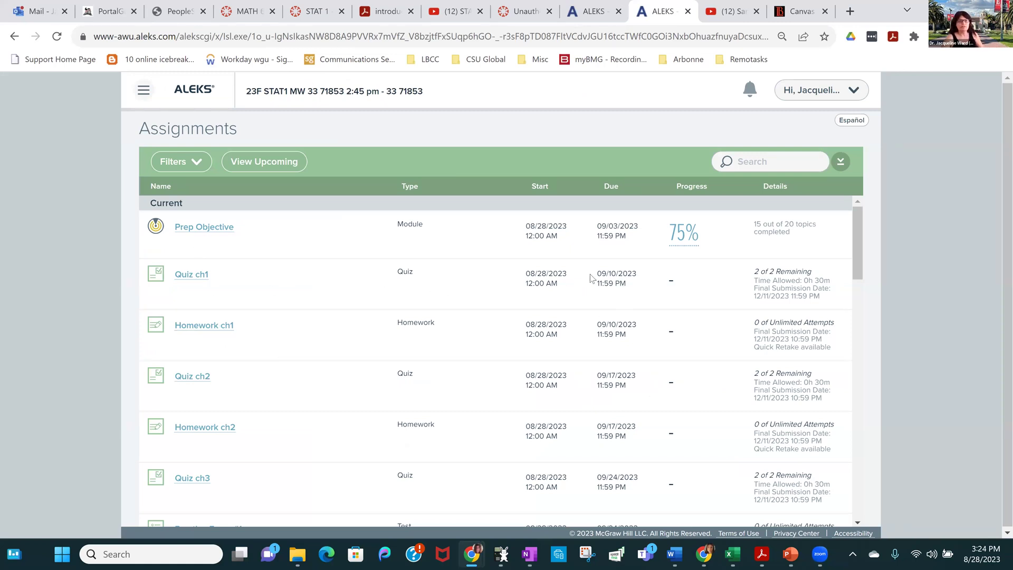
scroll(527, 375, "down", 15)
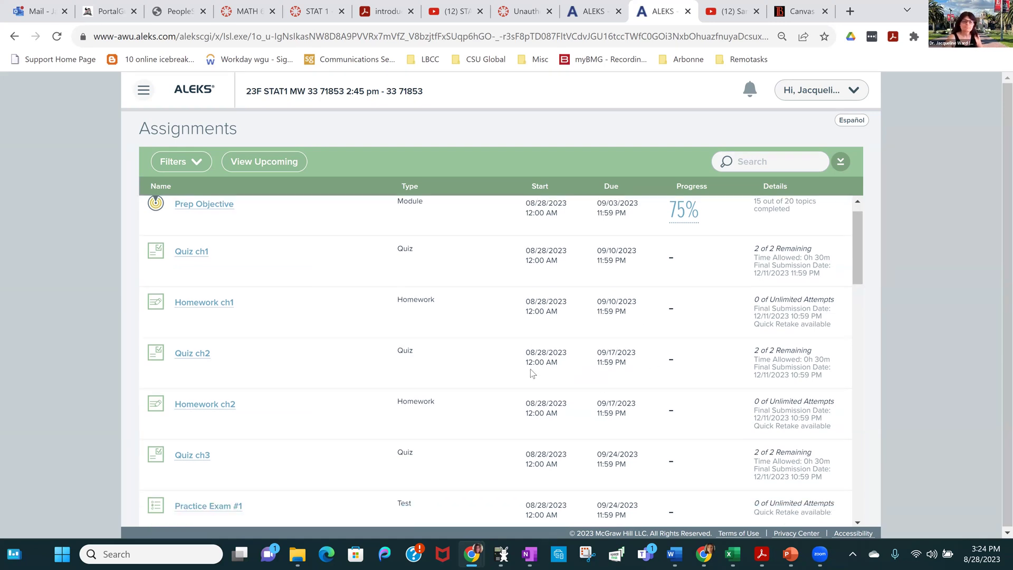
scroll(532, 373, "down", 3)
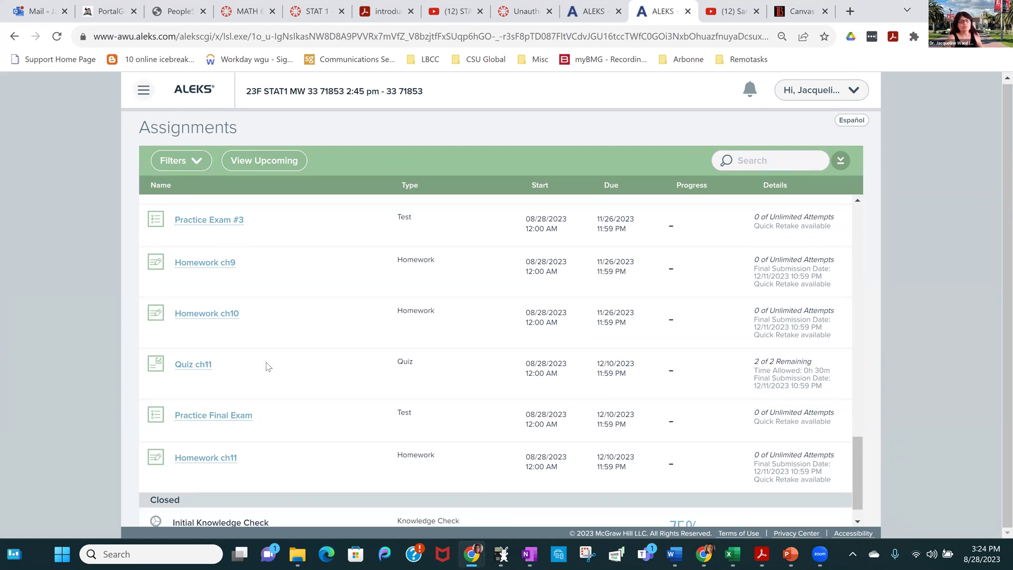
scroll(268, 367, "up", 18)
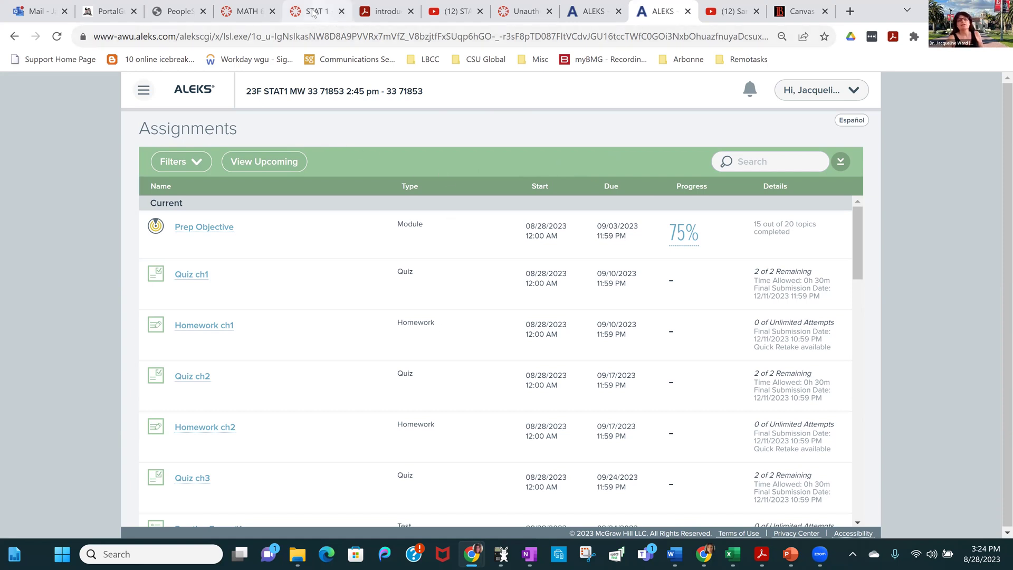
Step: Open the Gradebook and dismiss its tips on the grading policy and on viewing assignments by category
mouse_move(313, 12)
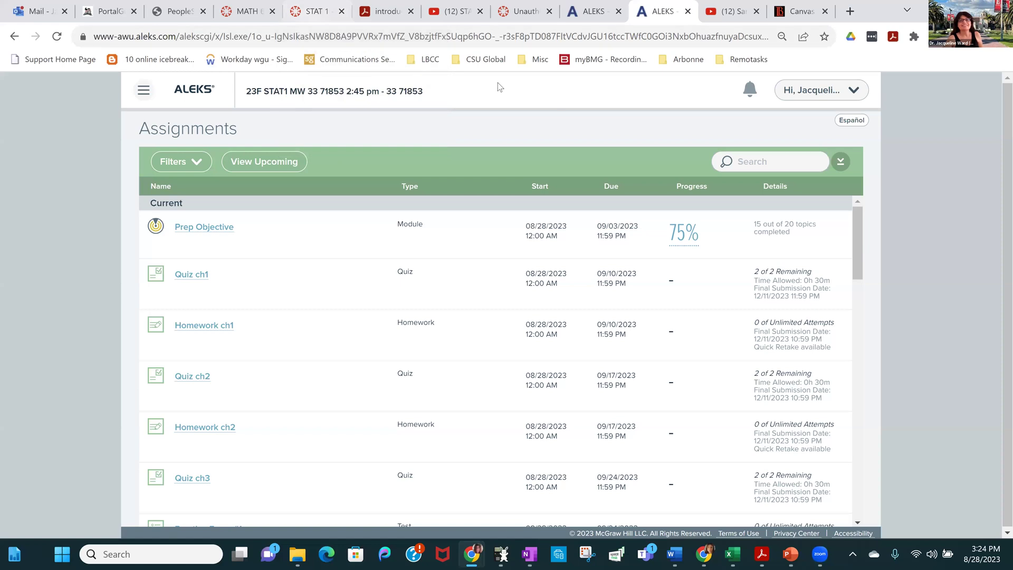
left_click(143, 90)
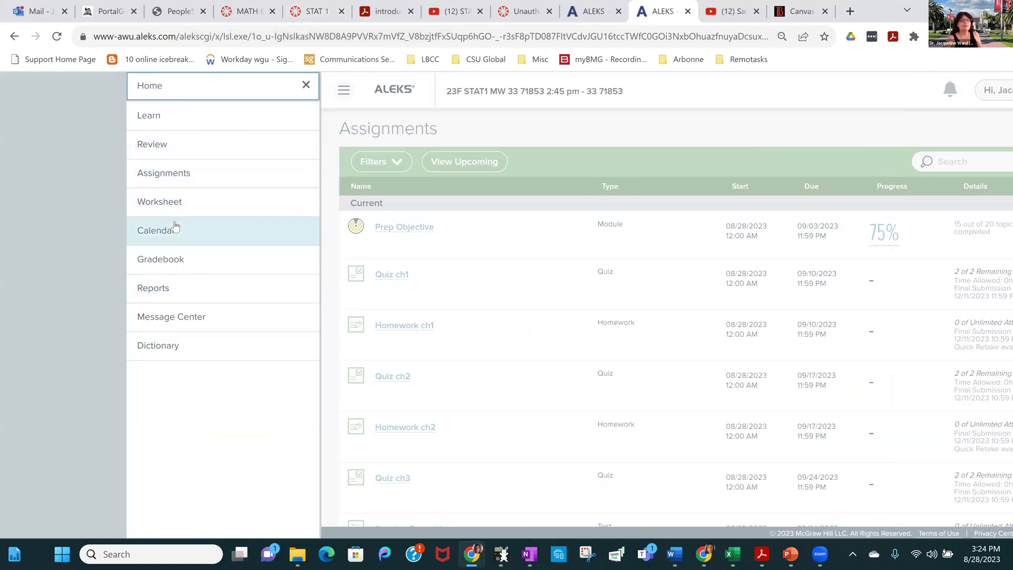
left_click(167, 266)
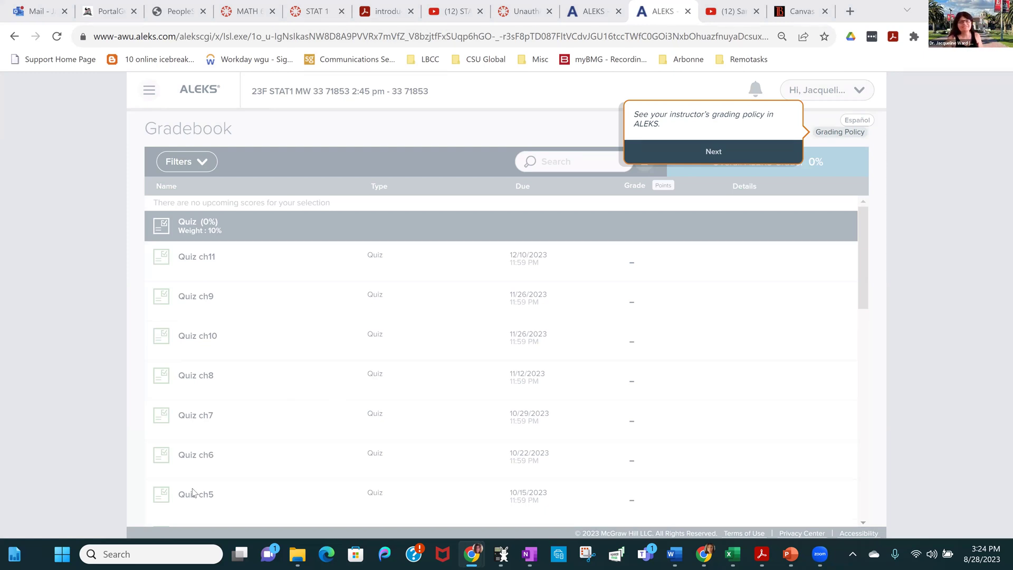
left_click(719, 158)
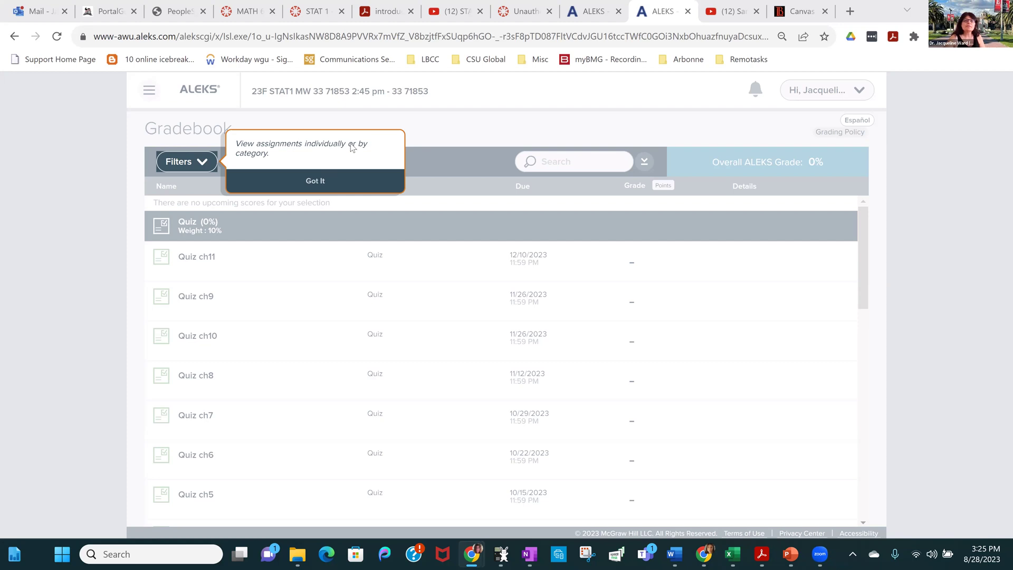
left_click(299, 186)
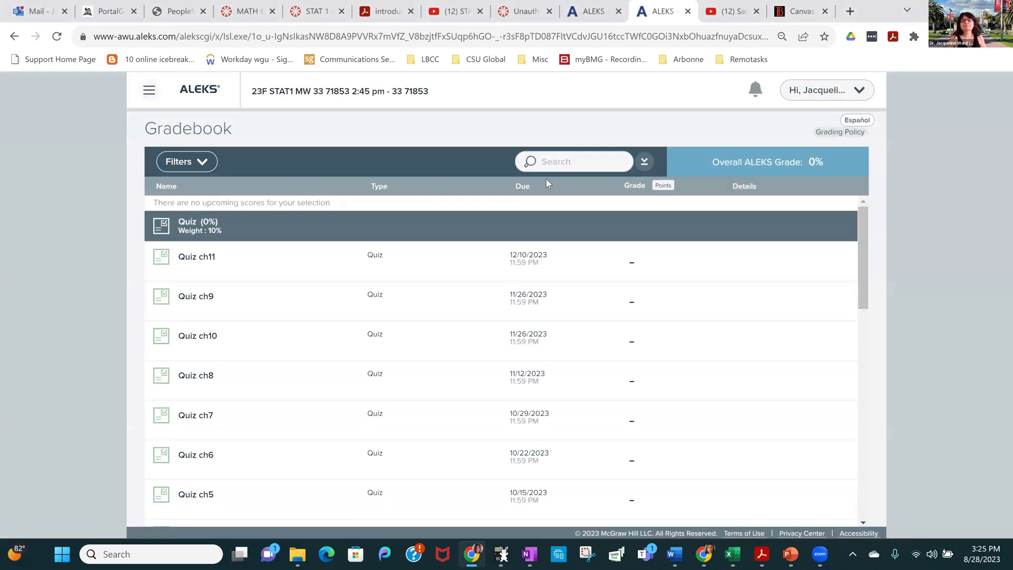
Step: Examine the Gradebook's view and filter options, and look through the list of graded quizzes
left_click(189, 172)
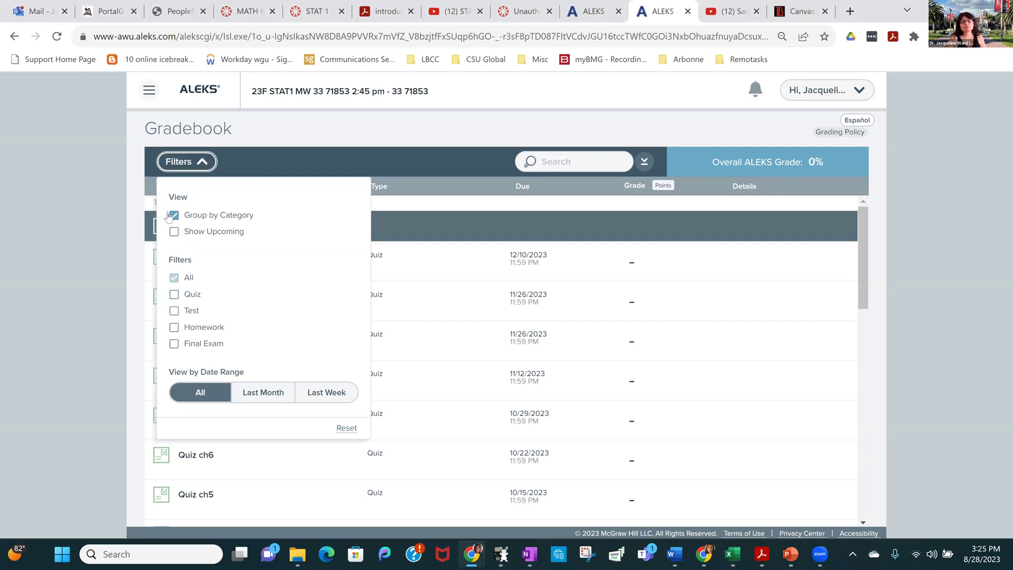
left_click(423, 135)
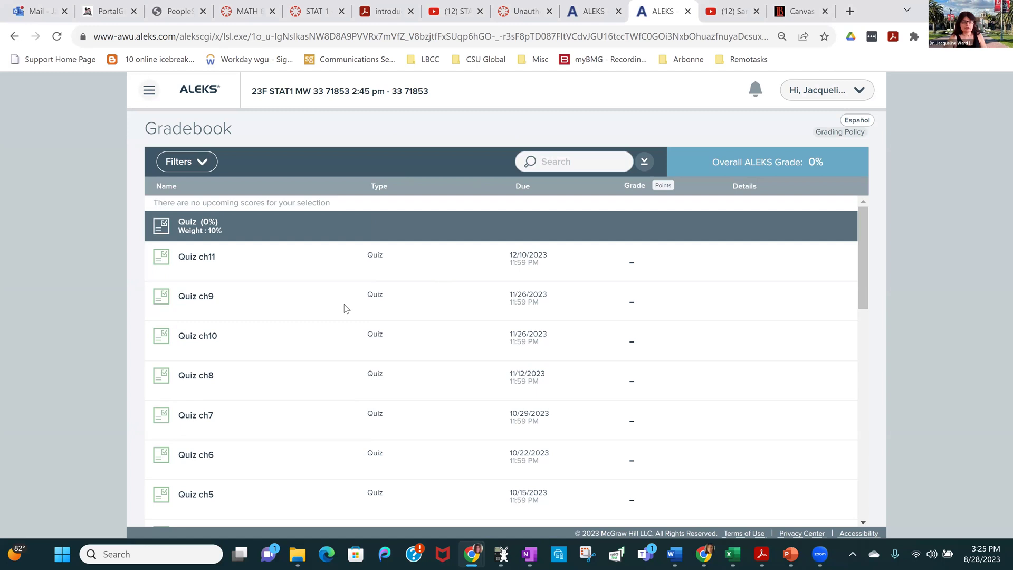
scroll(346, 308, "down", 10)
scroll(346, 308, "up", 10)
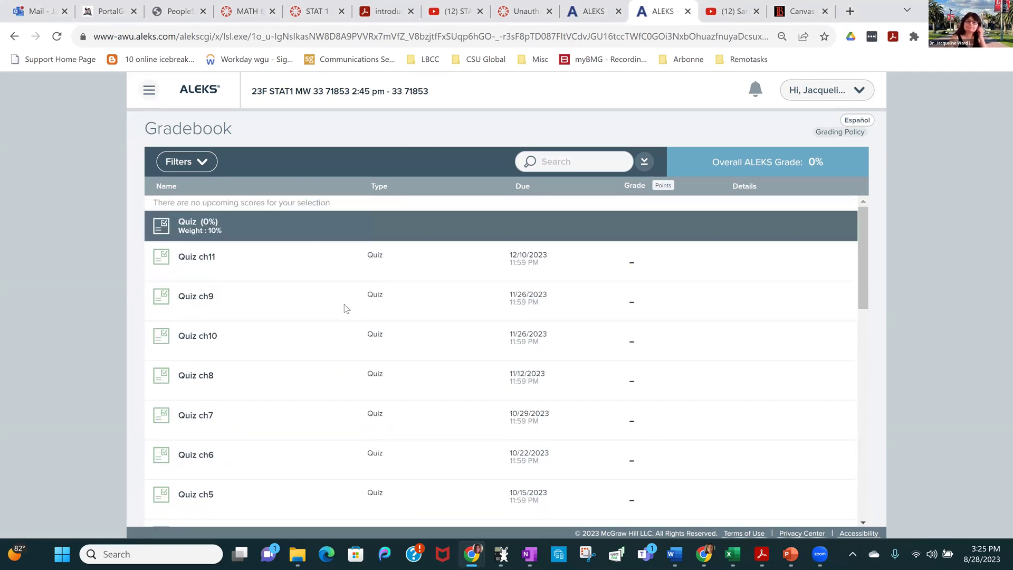
Step: View the class Calendar with its learning and assignment rows, and return to the class home page
left_click(148, 88)
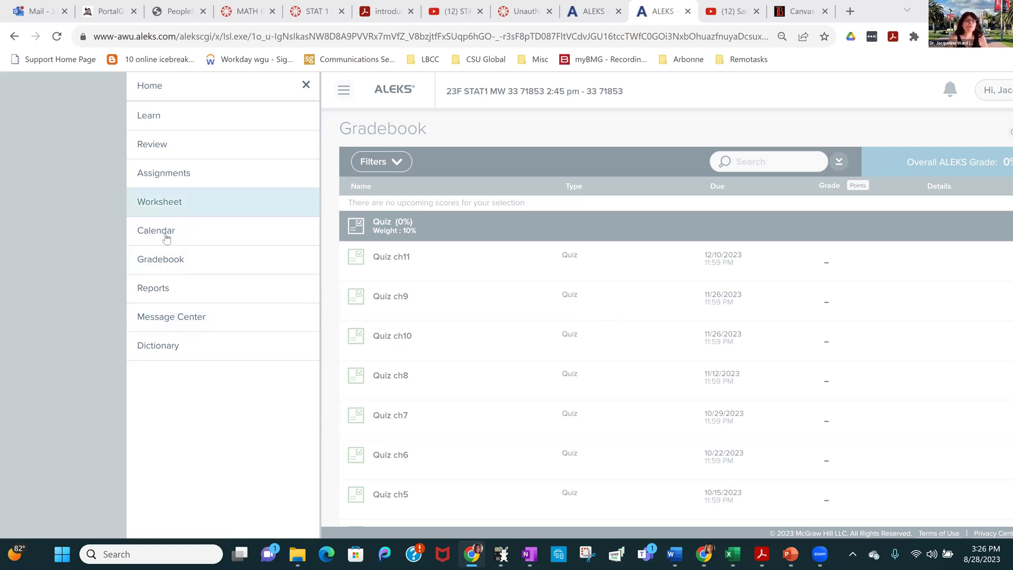
left_click(138, 231)
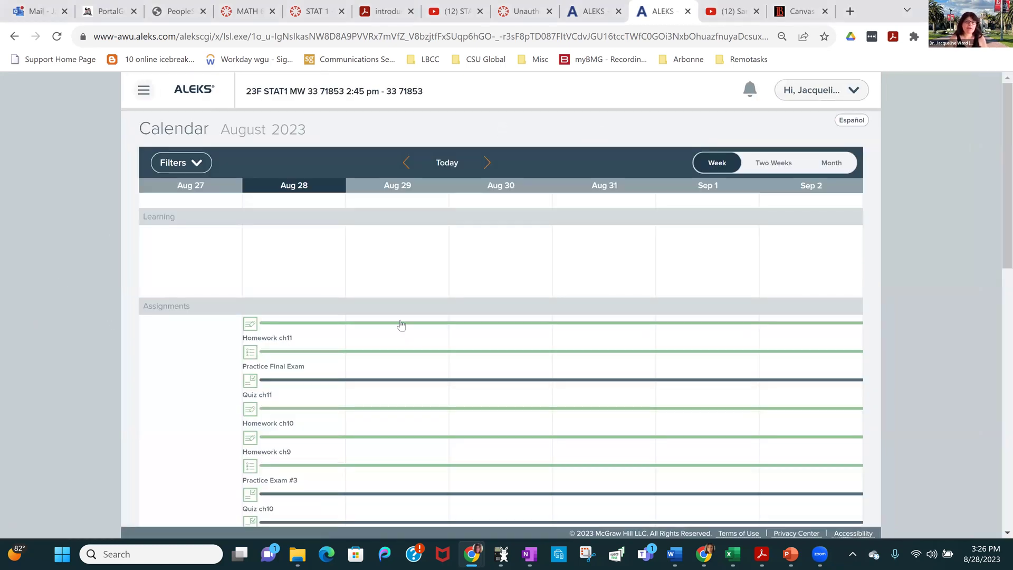
left_click(142, 94)
left_click(147, 95)
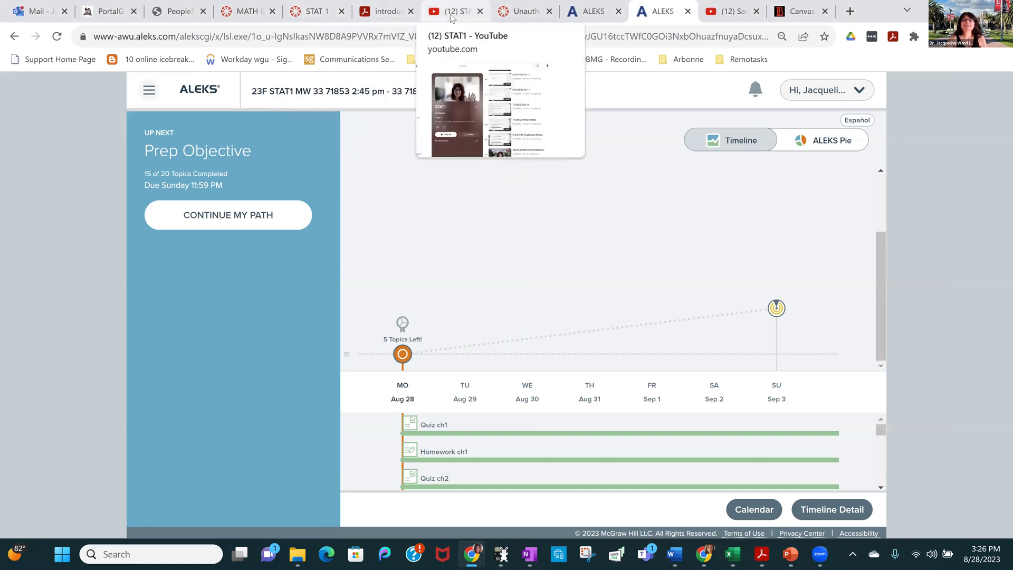
Step: Close the introduction PDF, switch to the STAT1 playlist on YouTube and go back to the channel's home page
left_click(410, 13)
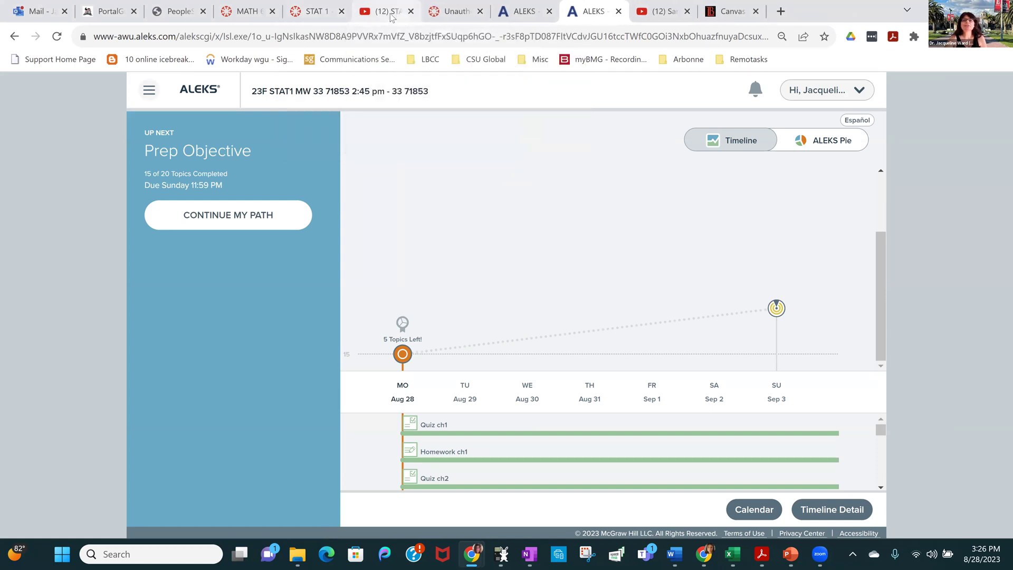
left_click(381, 11)
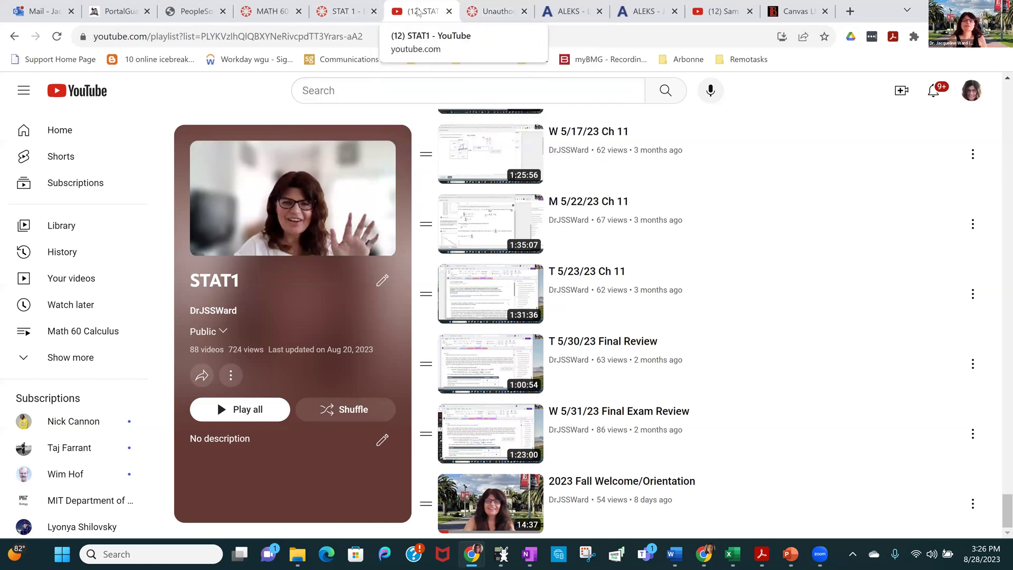
left_click(14, 36)
left_click(14, 36)
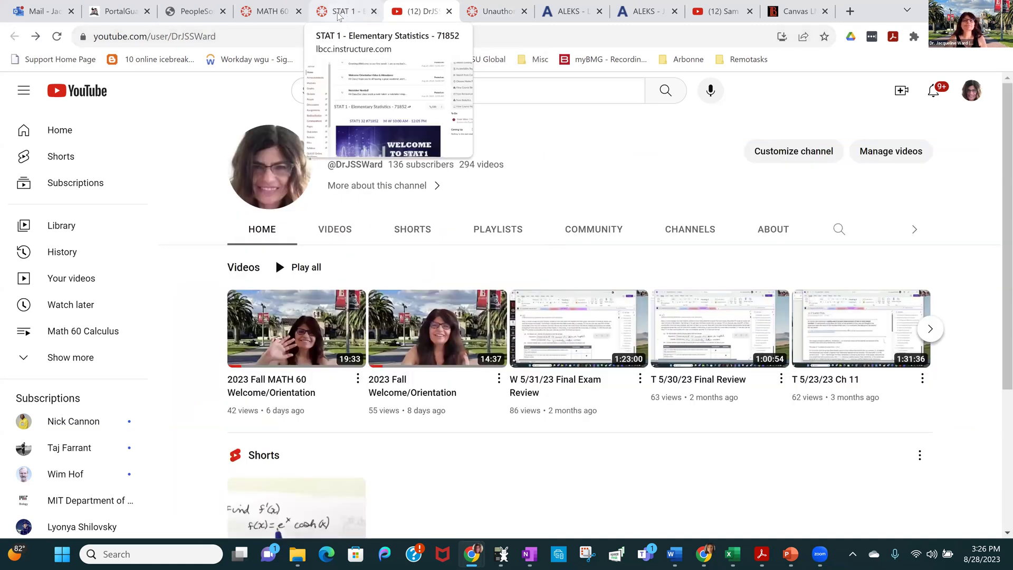
Step: Switch to the Viking Portal and log in with the saved employee ID and password
left_click(125, 15)
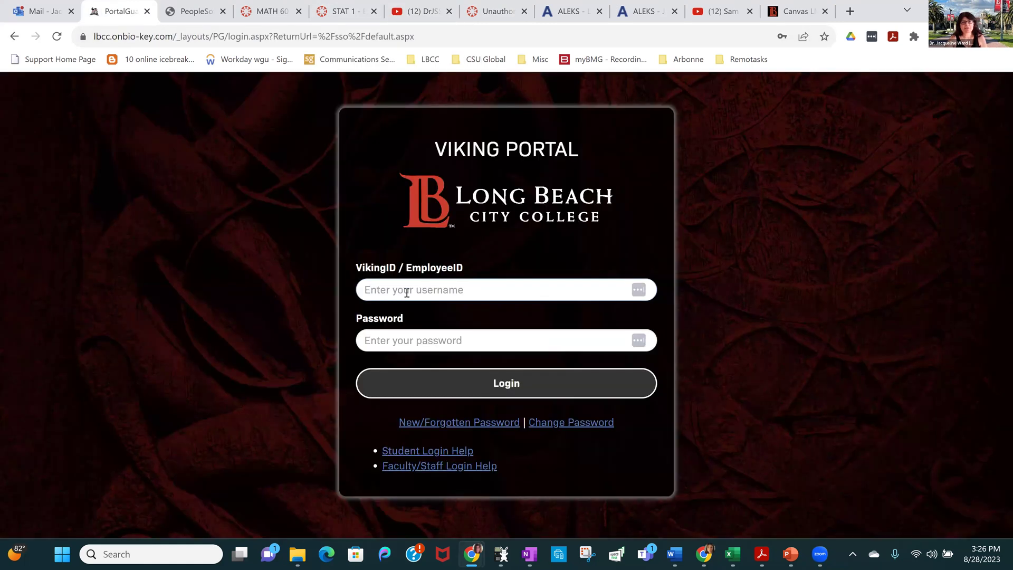
left_click(407, 292)
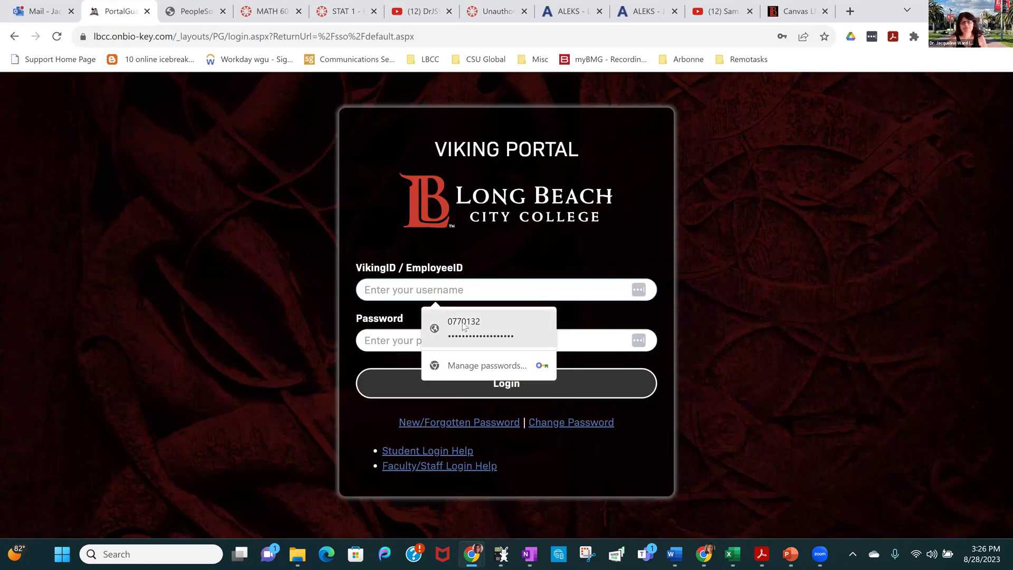
left_click(466, 326)
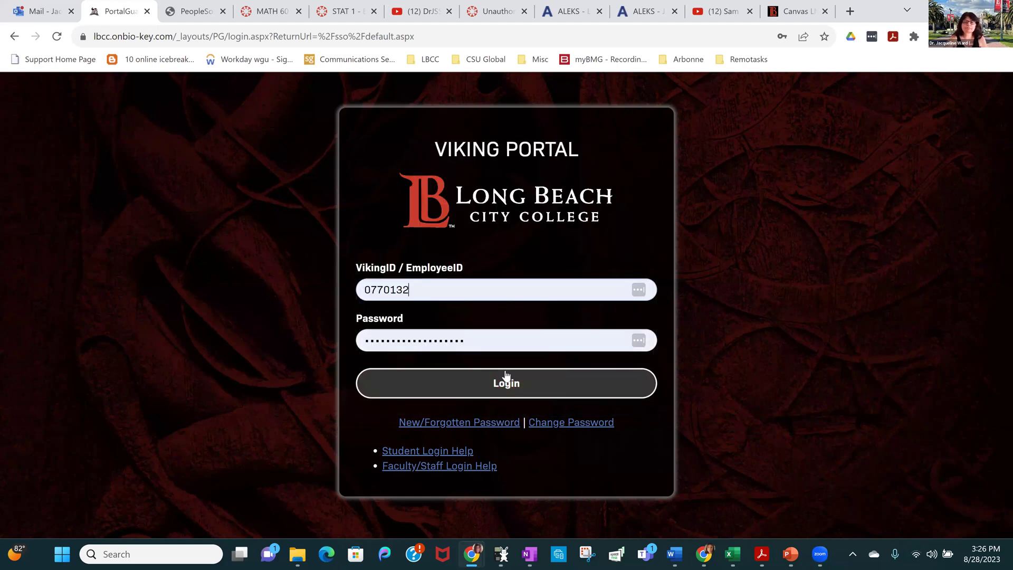
left_click(493, 384)
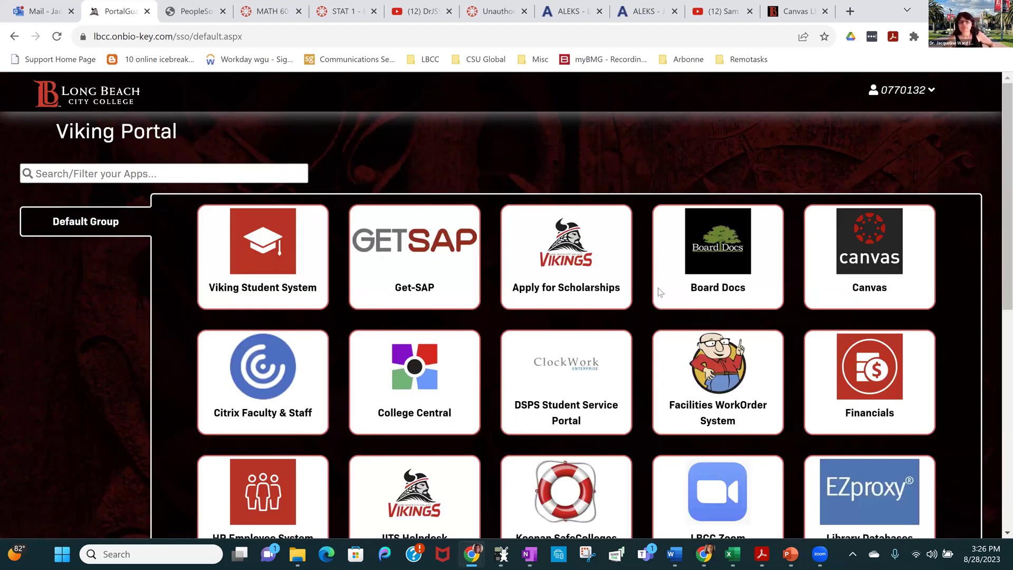
Step: Launch Canvas from the portal, place it beside the other course pages and open the STAT 1 - 71853 course
left_click(764, 294)
left_click_drag(171, 18, 369, 22)
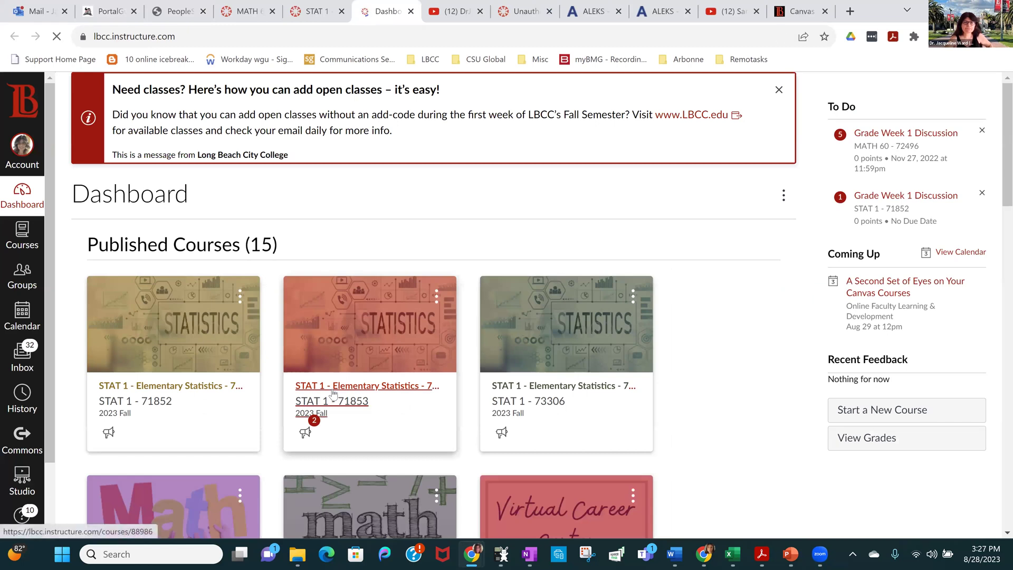
left_click(333, 391)
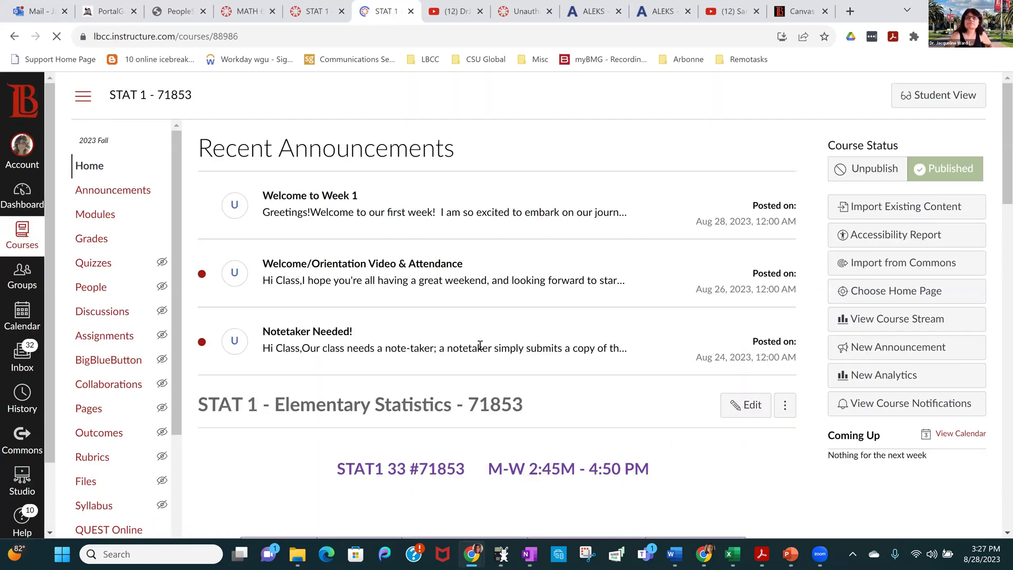
Step: Display the course in Student View and open Links & Resources from its home page
mouse_move(987, 58)
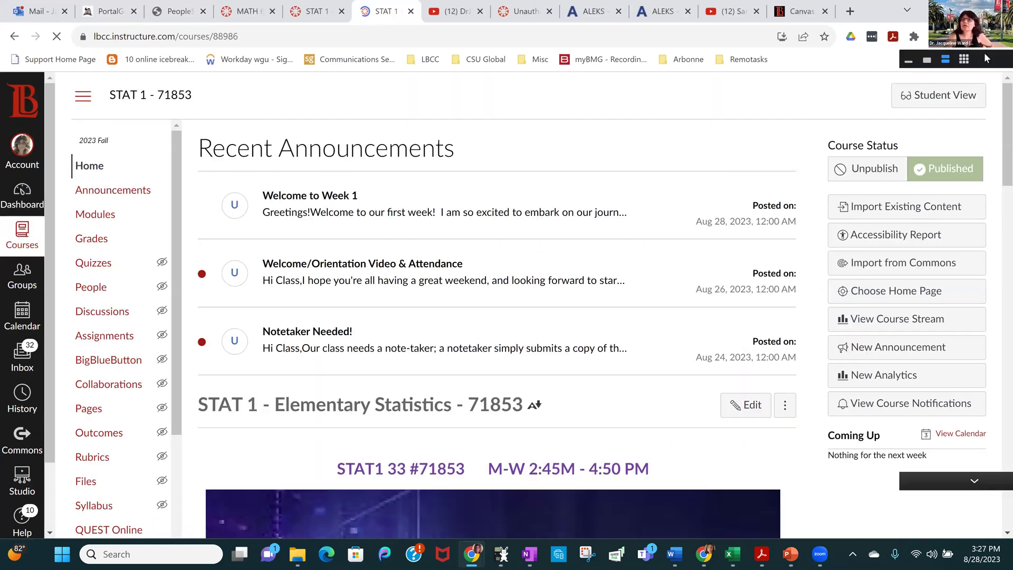
left_click(943, 100)
scroll(491, 281, "down", 10)
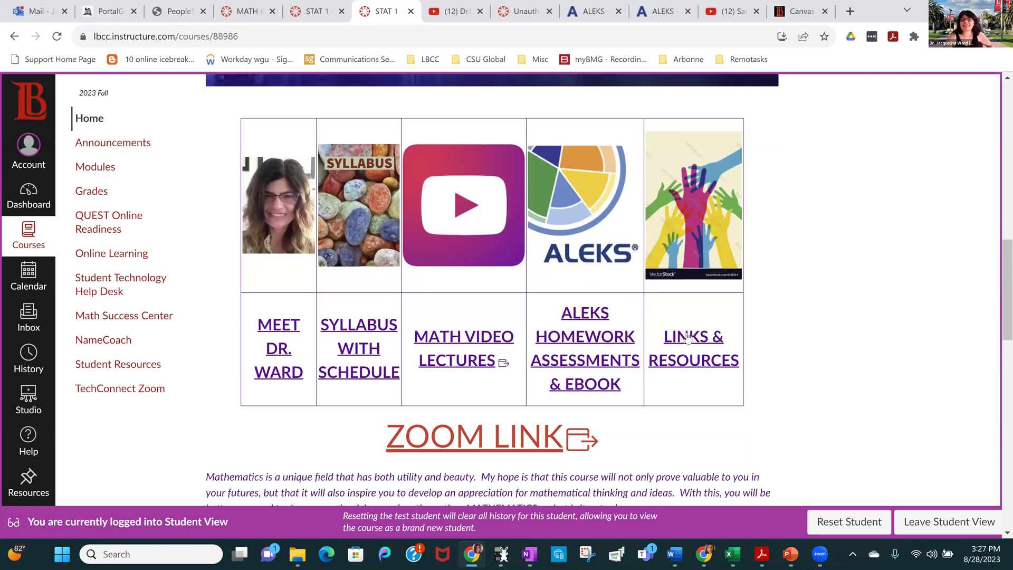
left_click(693, 351)
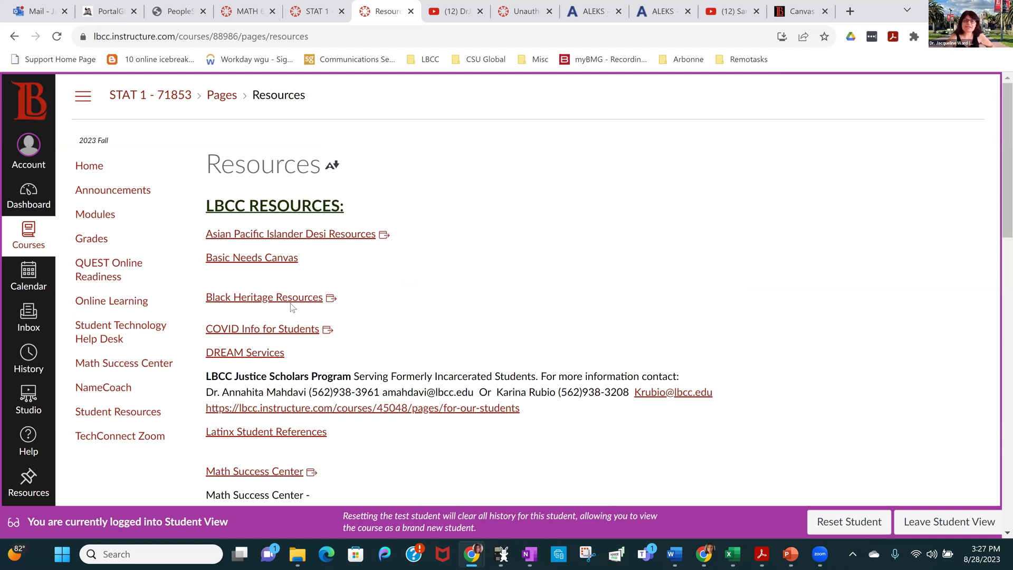
Step: Examine the LBCC resources, calculator apps, TI-84+ emulator steps and statistics websites on the Resources page, highlighting Math Is Fun
scroll(293, 308, "down", 5)
scroll(294, 308, "up", 1)
scroll(294, 305, "down", 5)
scroll(296, 304, "up", 2)
scroll(328, 298, "down", 7)
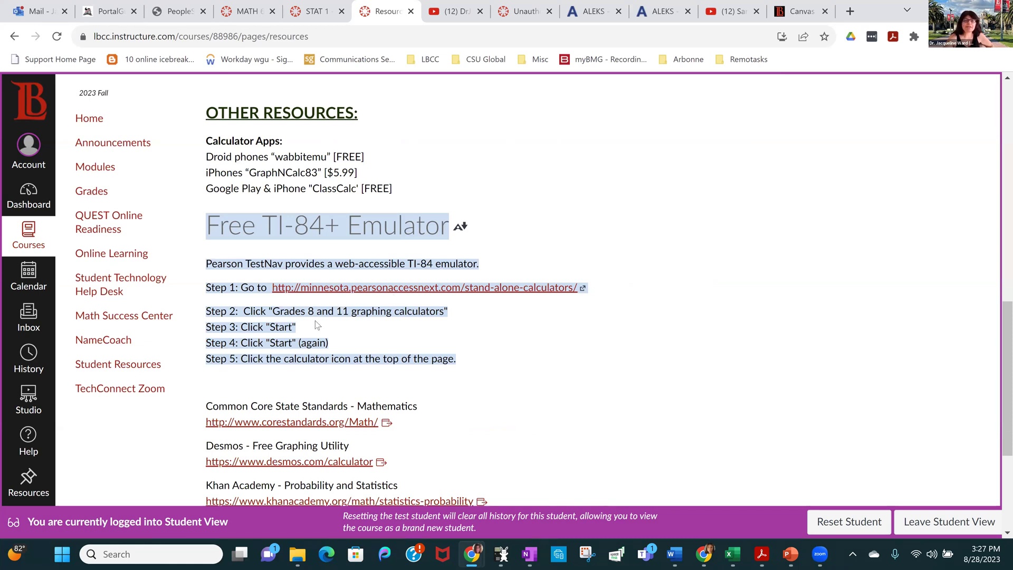
scroll(471, 371, "down", 4)
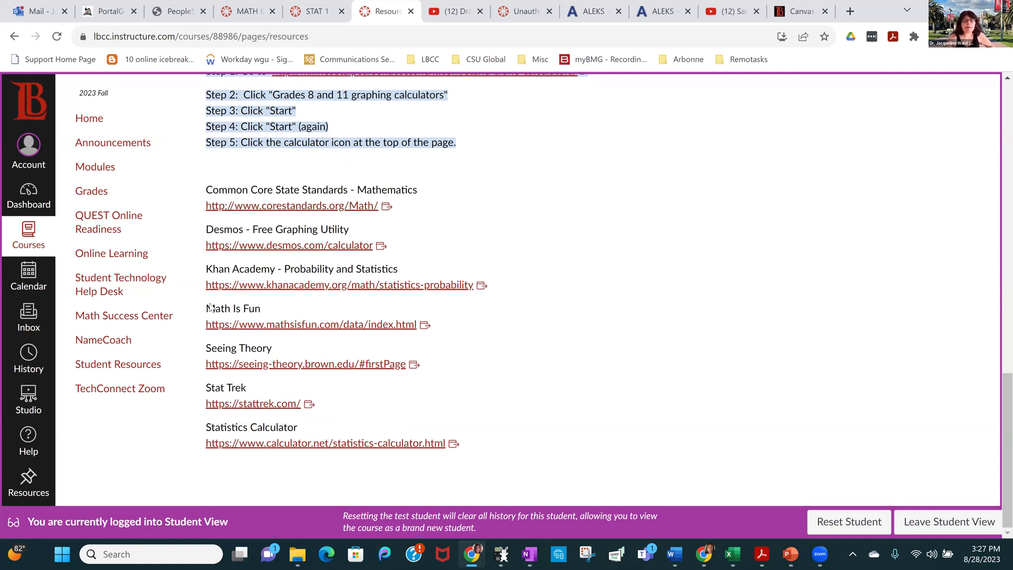
triple_click(277, 312)
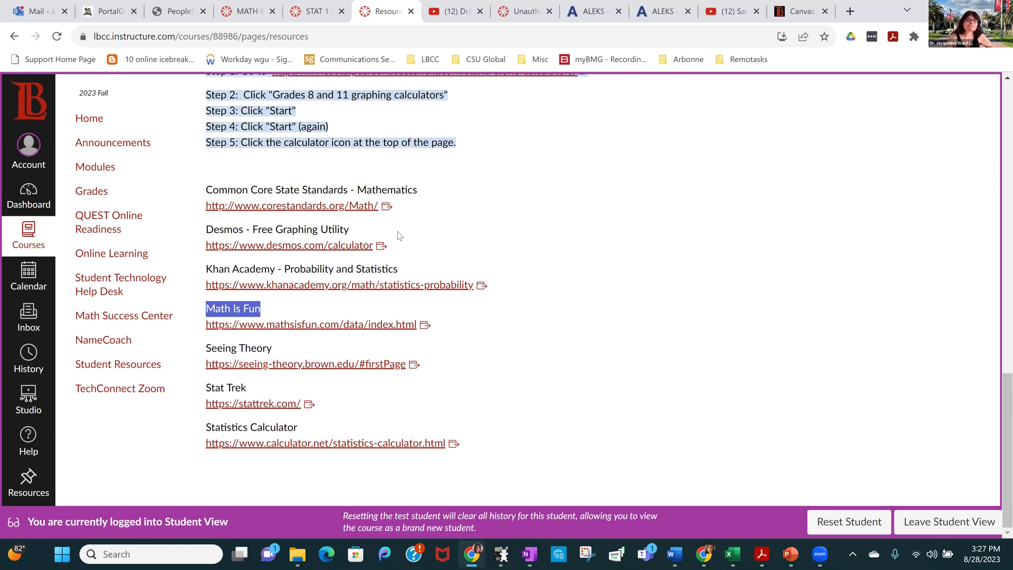
Step: Return to the course home page, open Student Resources and look through the college's support services
scroll(399, 235, "up", 10)
left_click(13, 38)
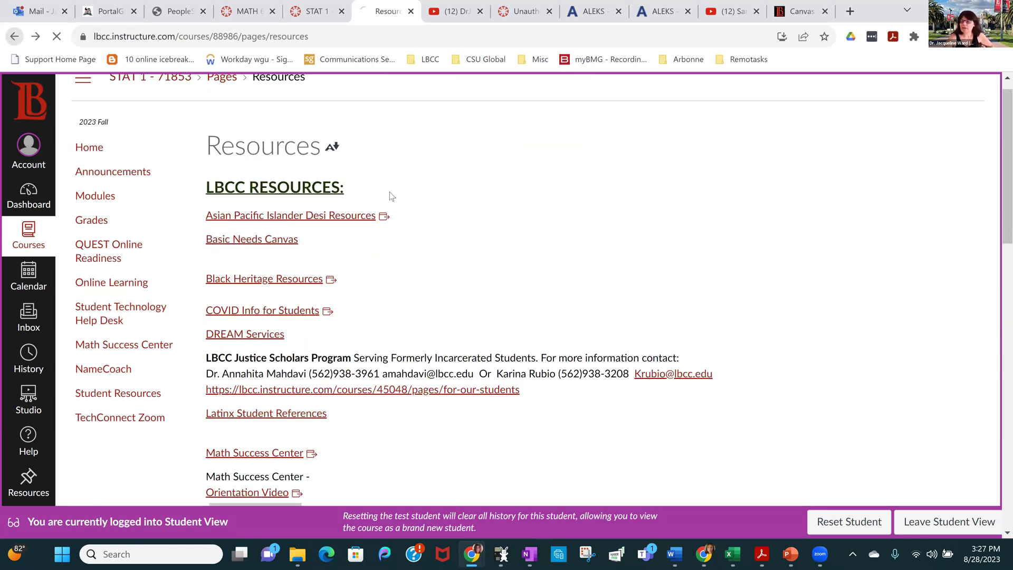
scroll(377, 262, "up", 10)
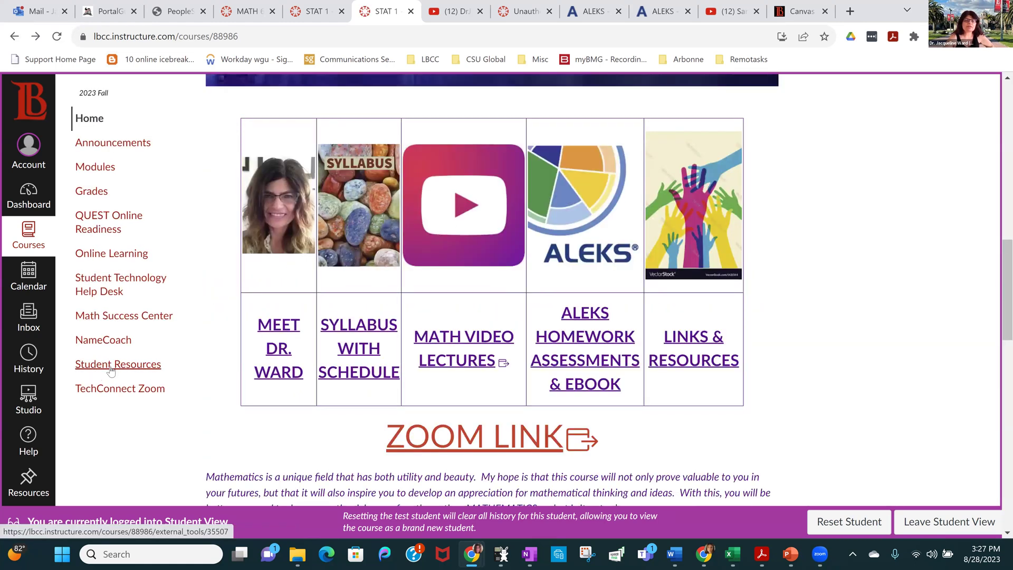
left_click(107, 368)
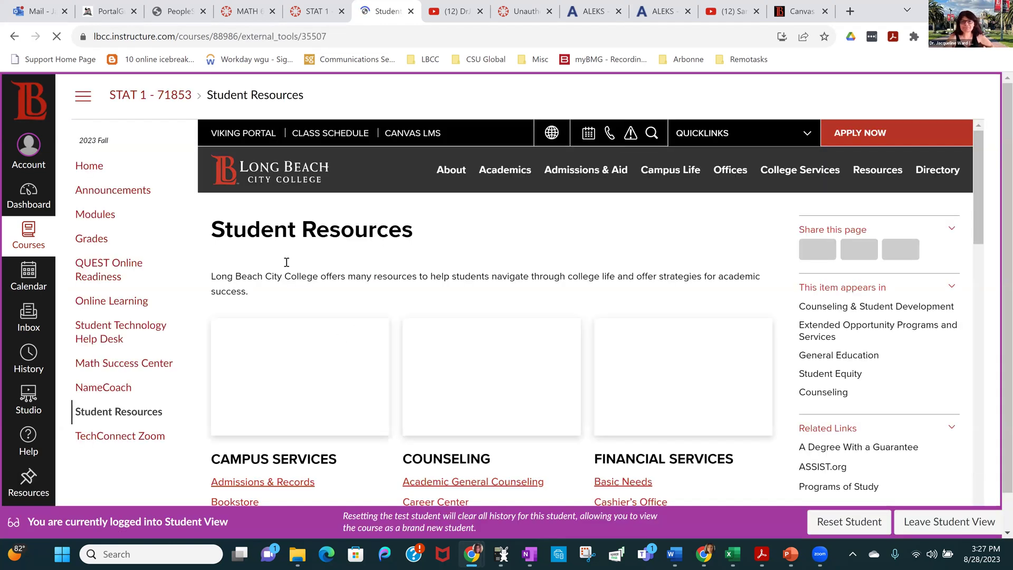
scroll(337, 249, "down", 3)
scroll(337, 248, "down", 15)
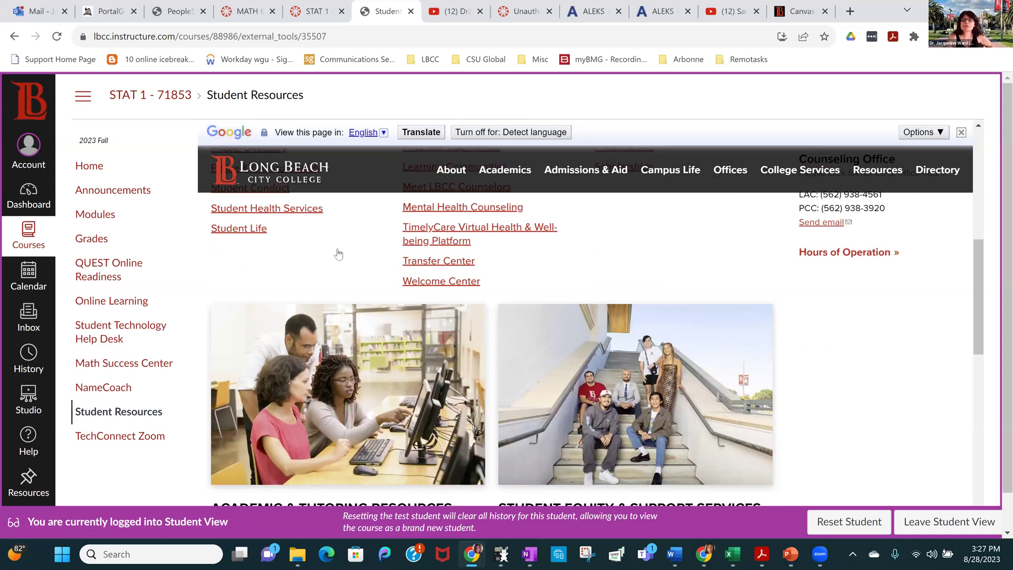
scroll(338, 253, "up", 15)
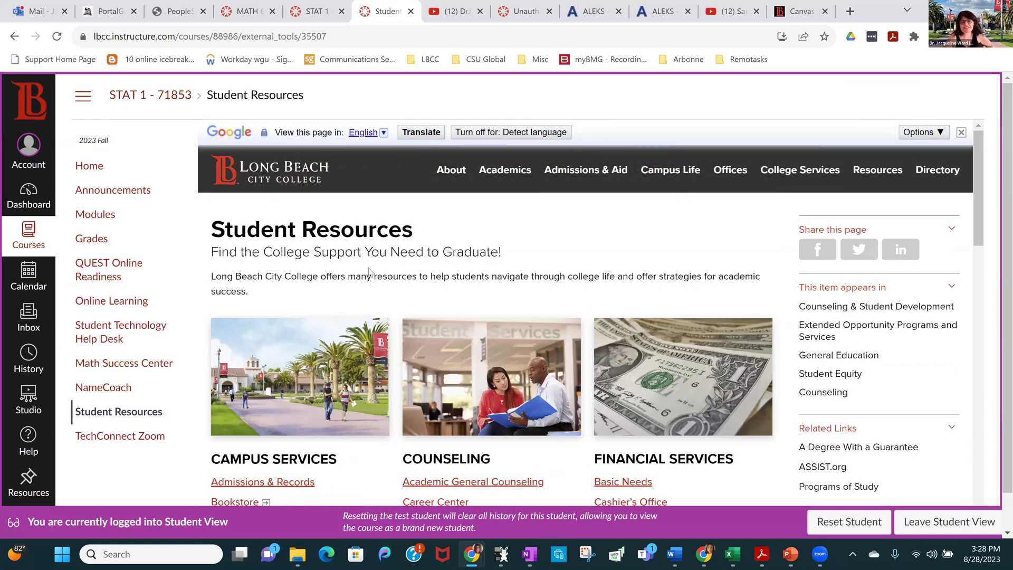
Step: Open the Math Success Center page of the course
left_click(117, 367)
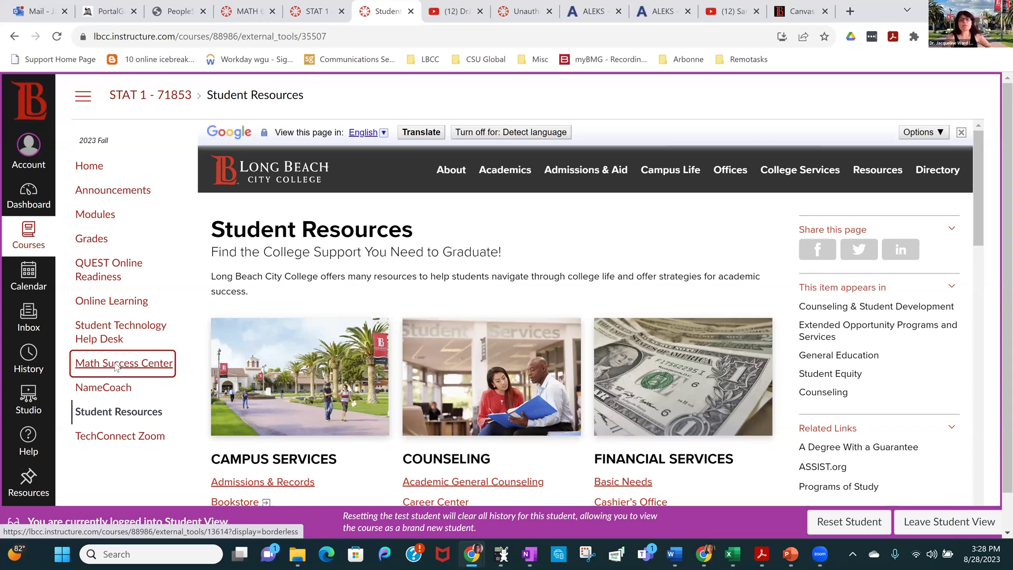